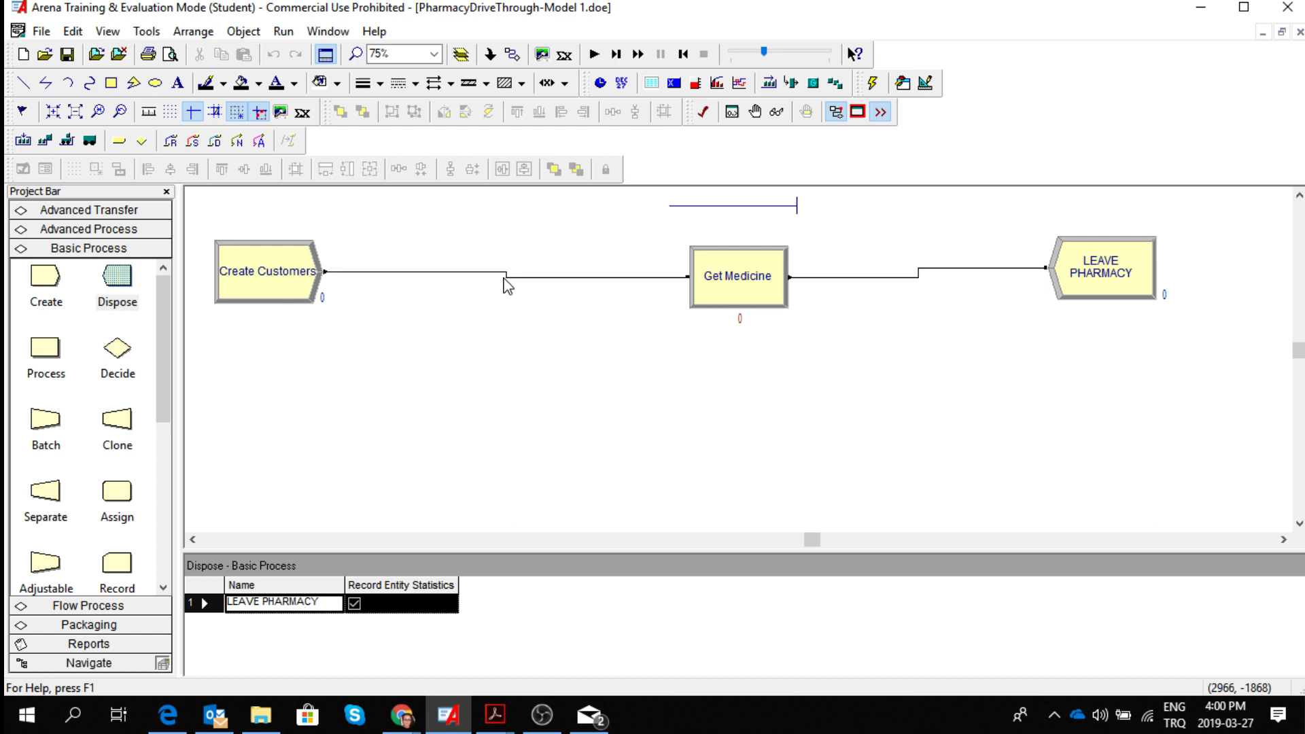
Delete the connection between the Create Customers and Get Medicine modules.
{"action": "left_click", "coordinate": [505, 276]}
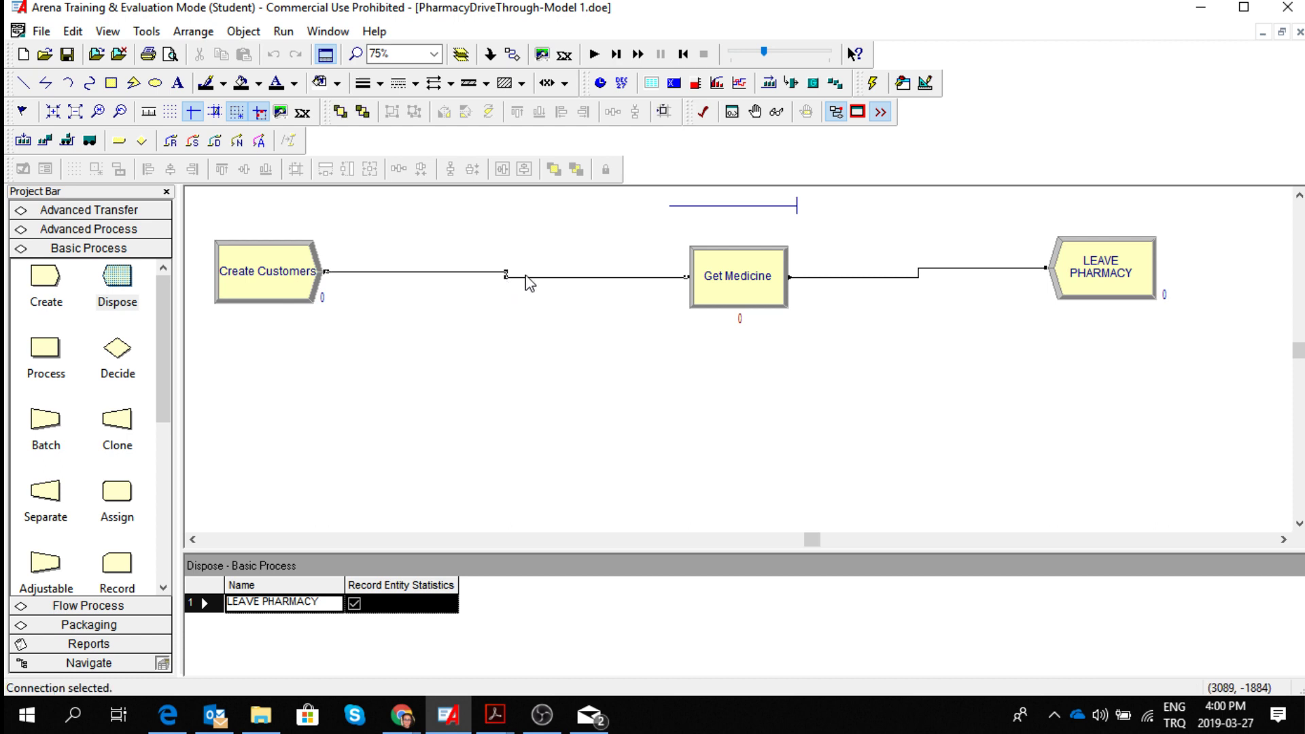
{"action": "double_click", "coordinate": [525, 277]}
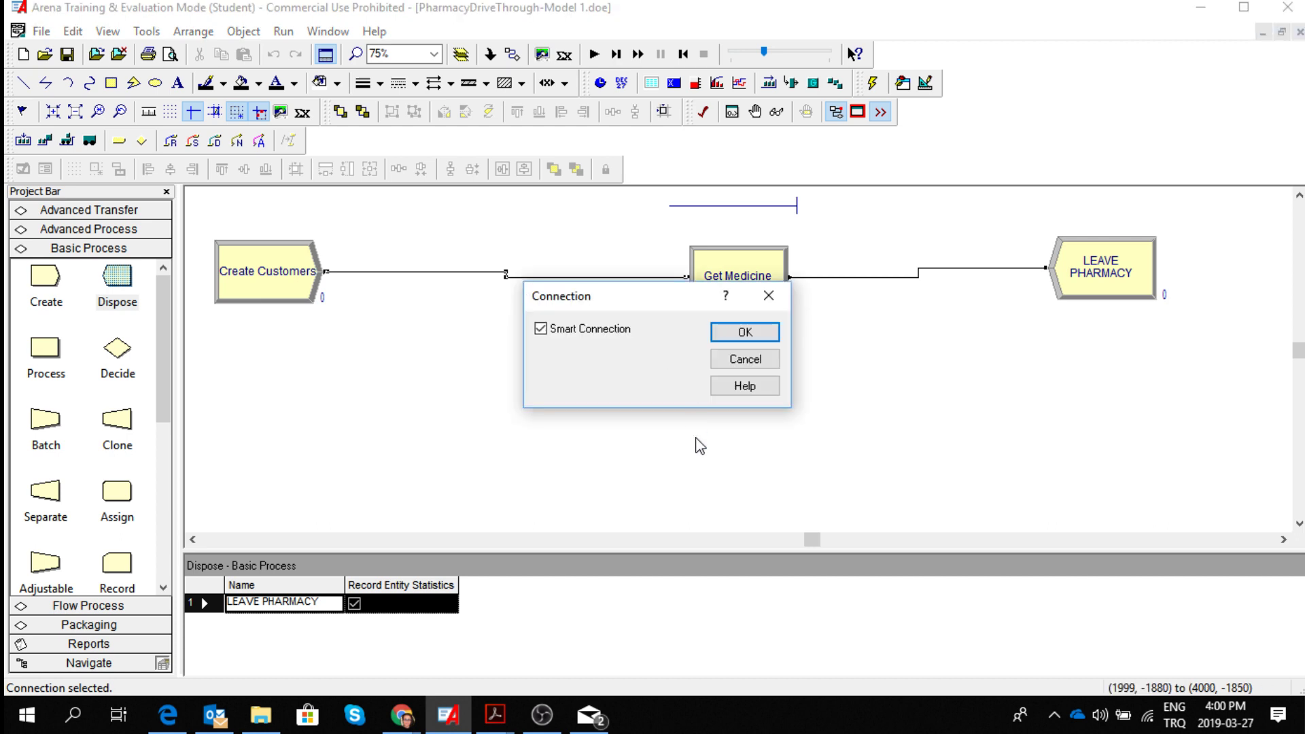
{"action": "left_click", "coordinate": [719, 363]}
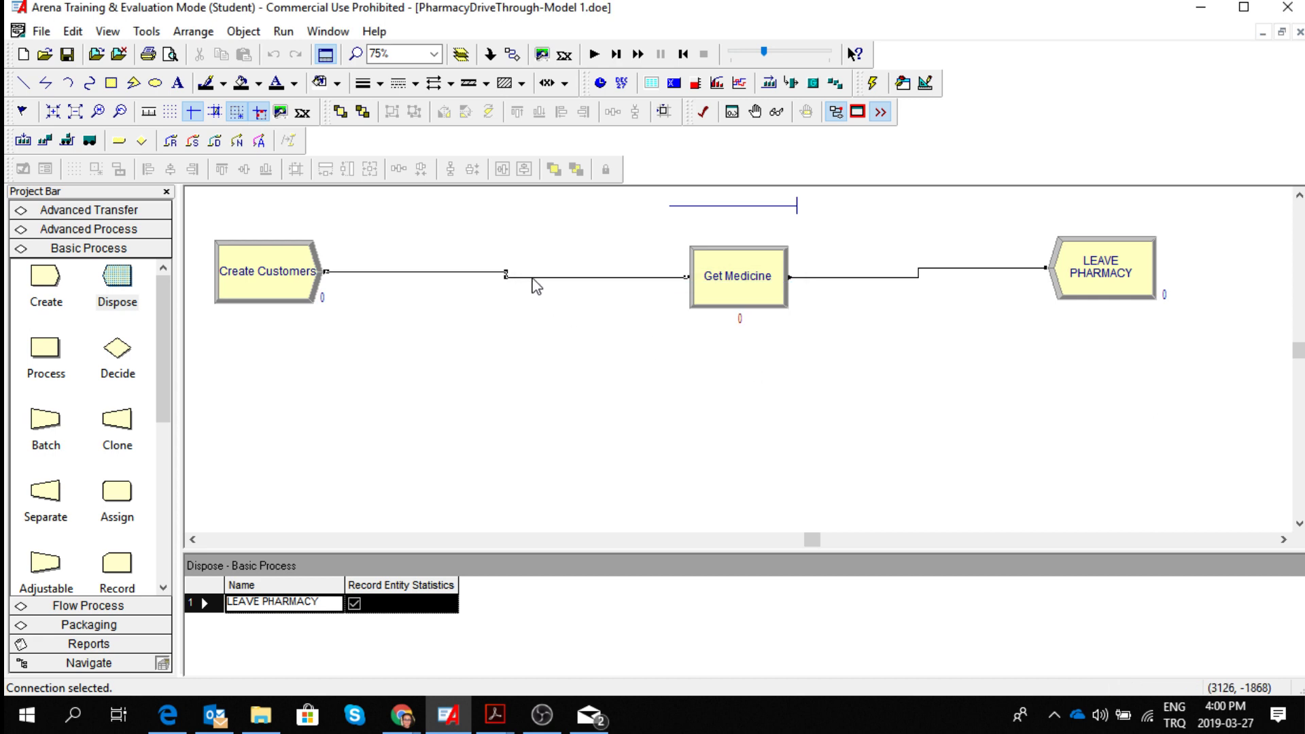
{"action": "key", "text": "Delete"}
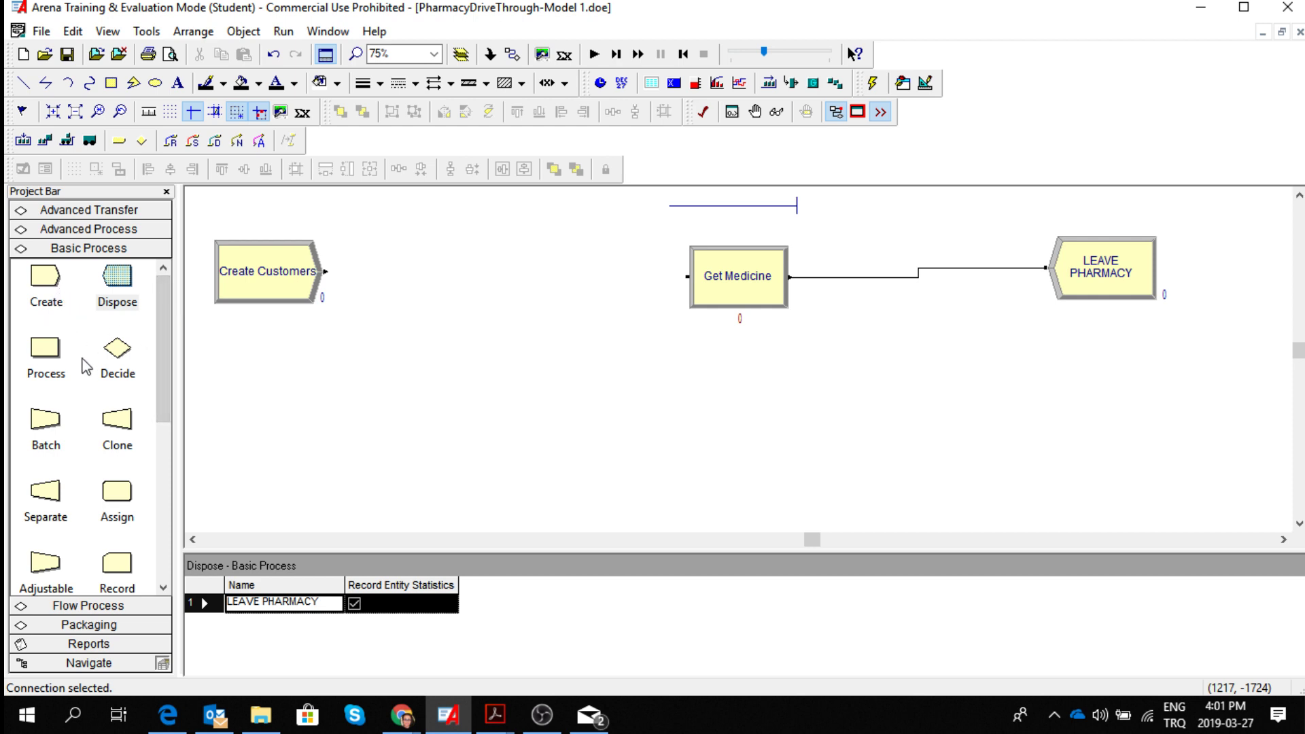
Add a Decide module between Create Customers and Get Medicine, and connect the Create Customers exit to its entry.
{"action": "left_click_drag", "start_coordinate": [121, 360], "coordinate": [429, 278]}
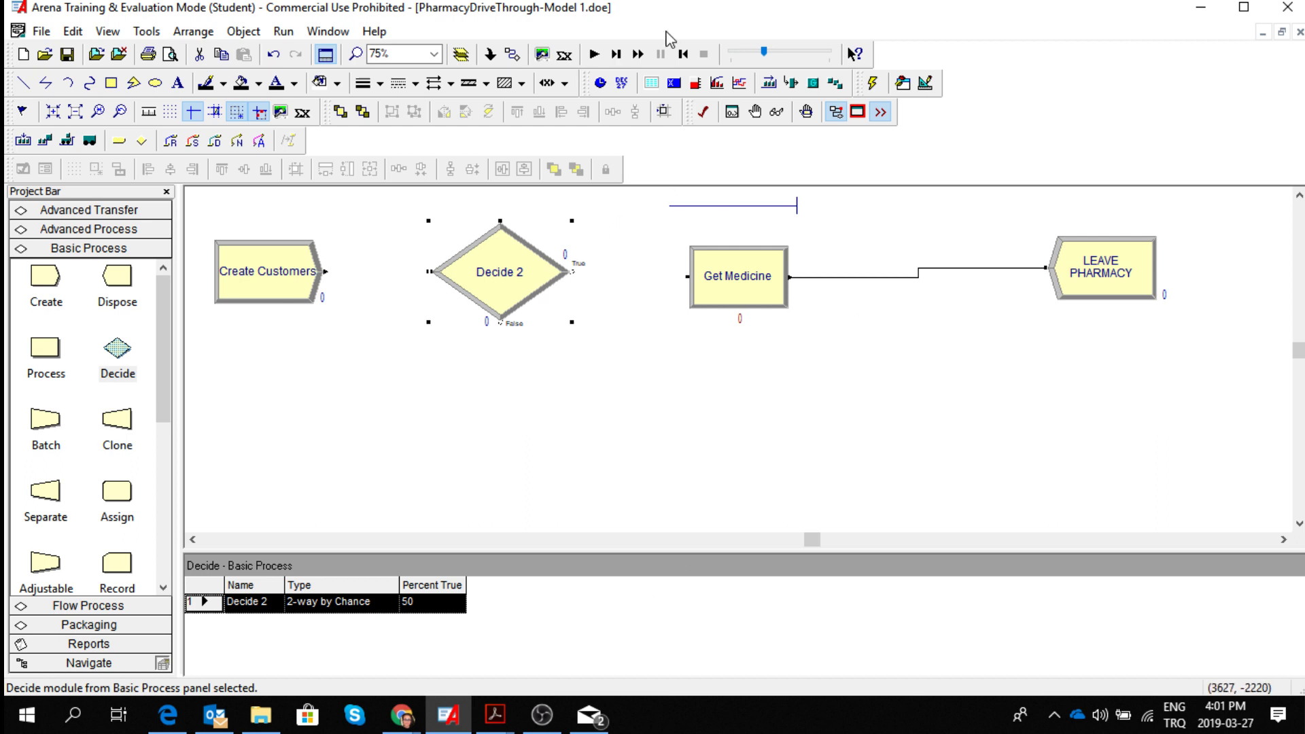
{"action": "left_click", "coordinate": [511, 58]}
{"action": "left_click", "coordinate": [325, 271]}
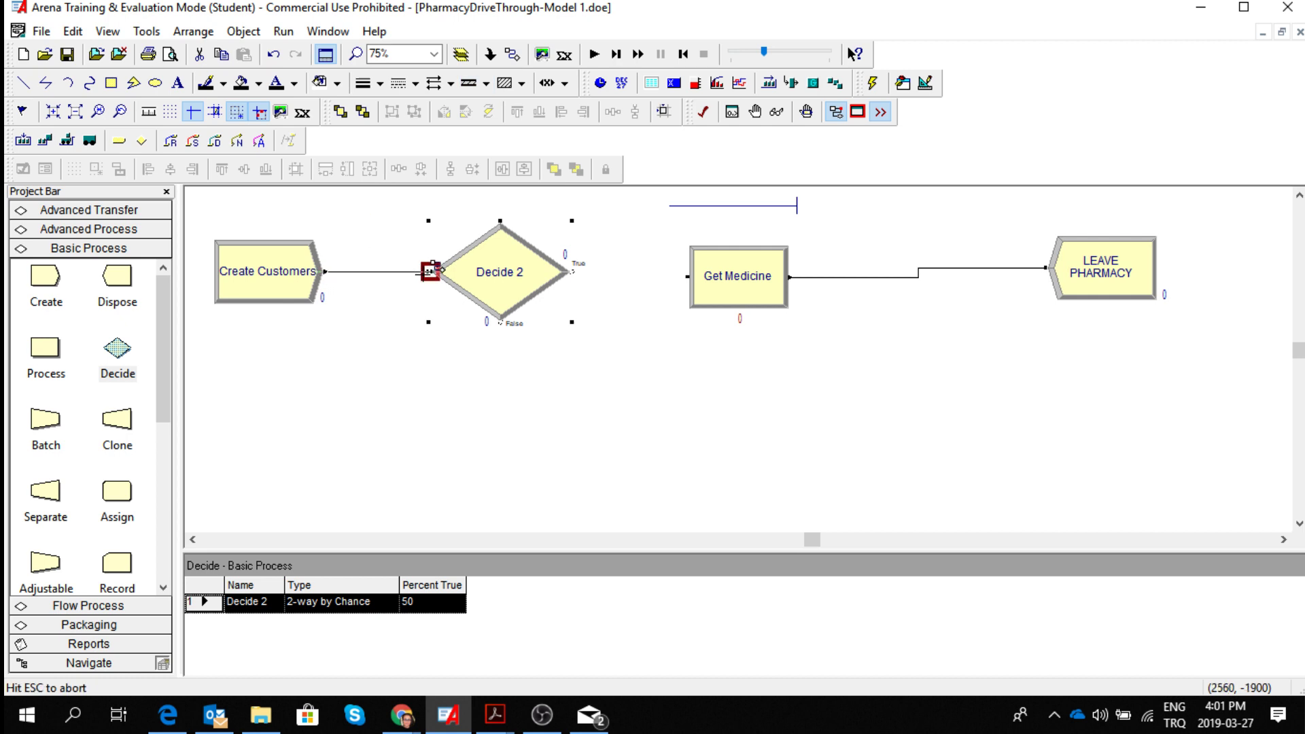
{"action": "left_click", "coordinate": [431, 271]}
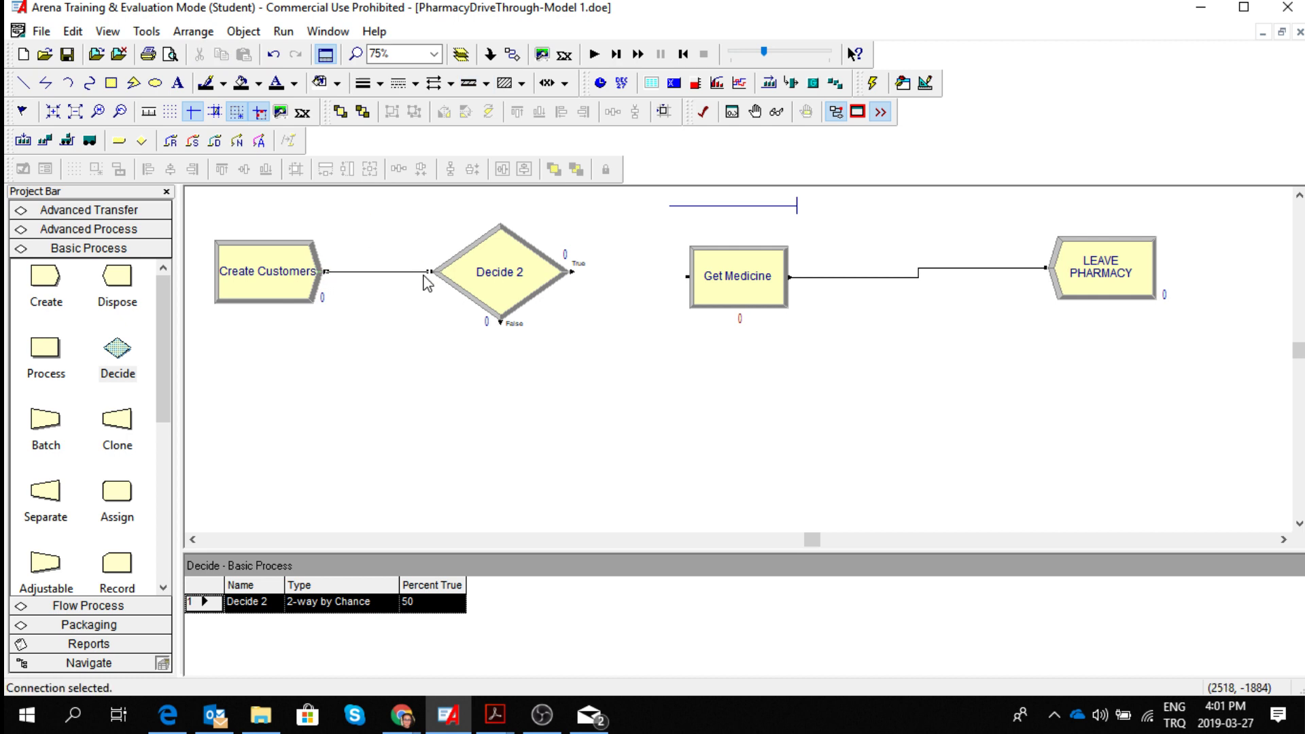
Connect the True exit of the Decide module to the entry of Get Medicine.
{"action": "left_click", "coordinate": [514, 60]}
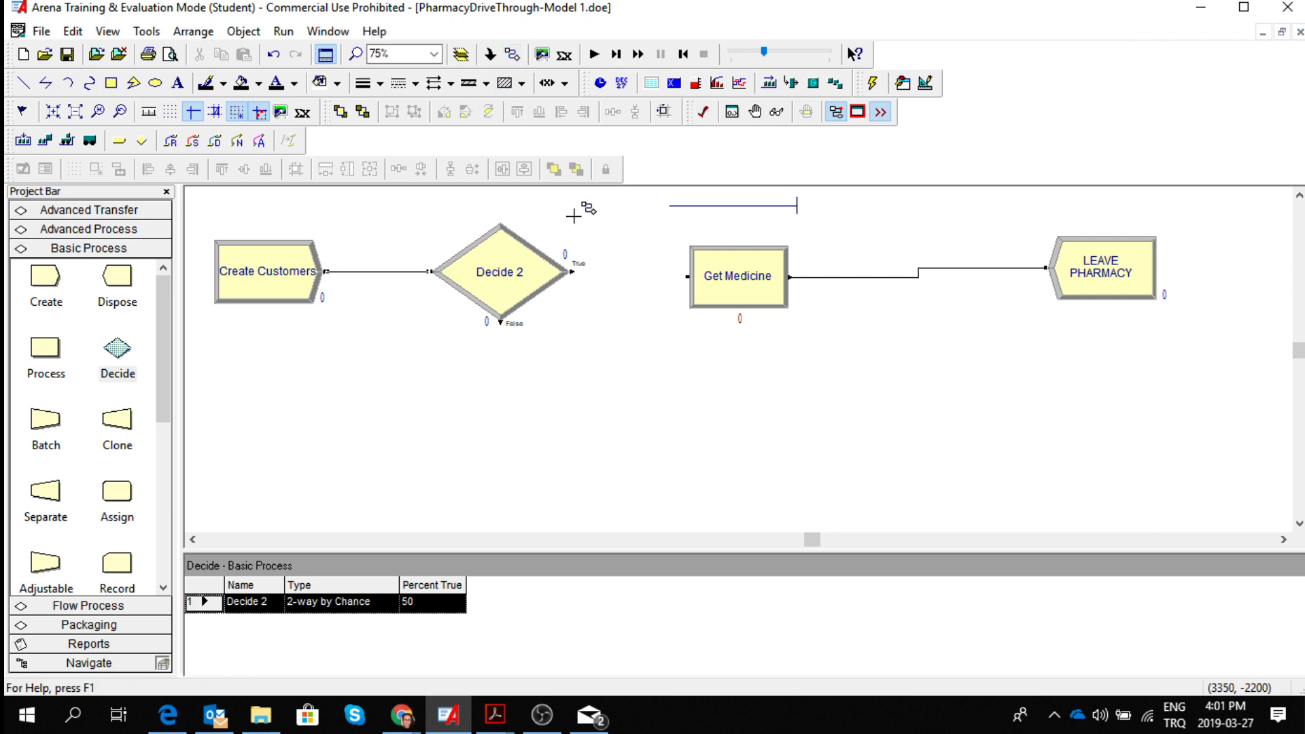
{"action": "left_click", "coordinate": [573, 272]}
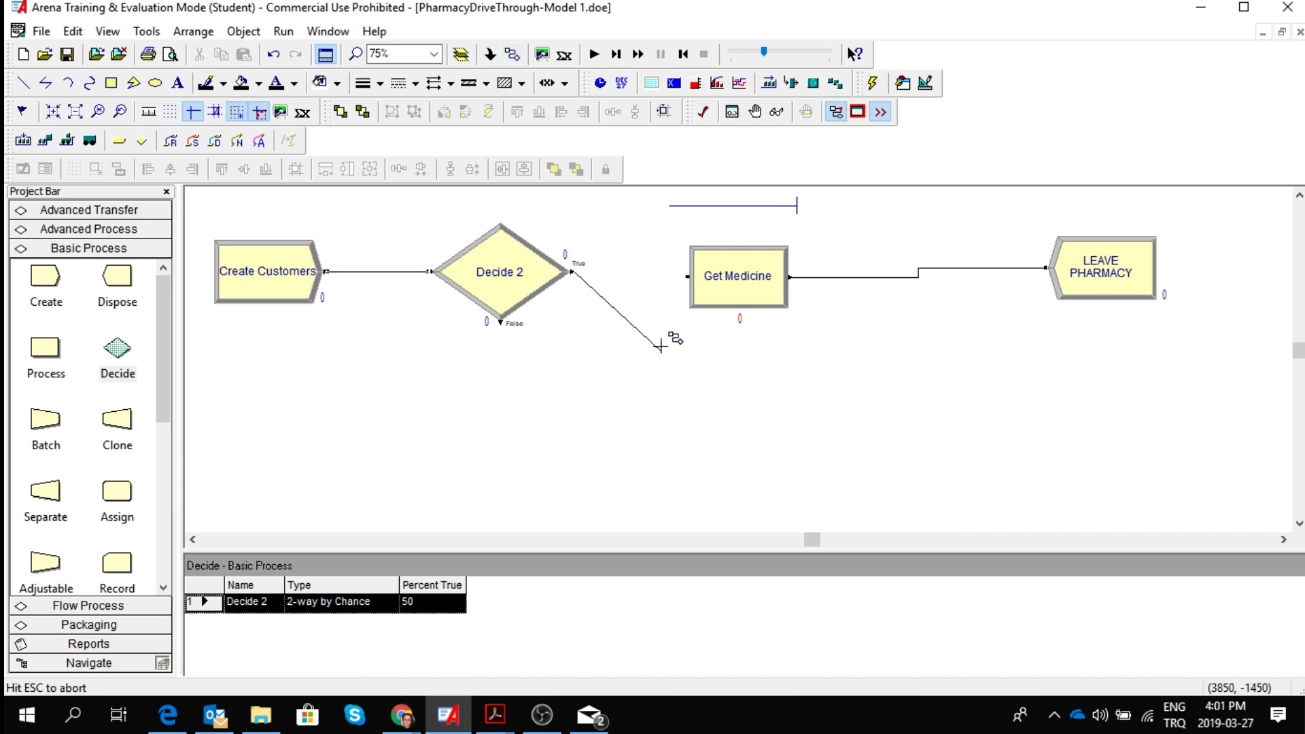
{"action": "left_click", "coordinate": [685, 277]}
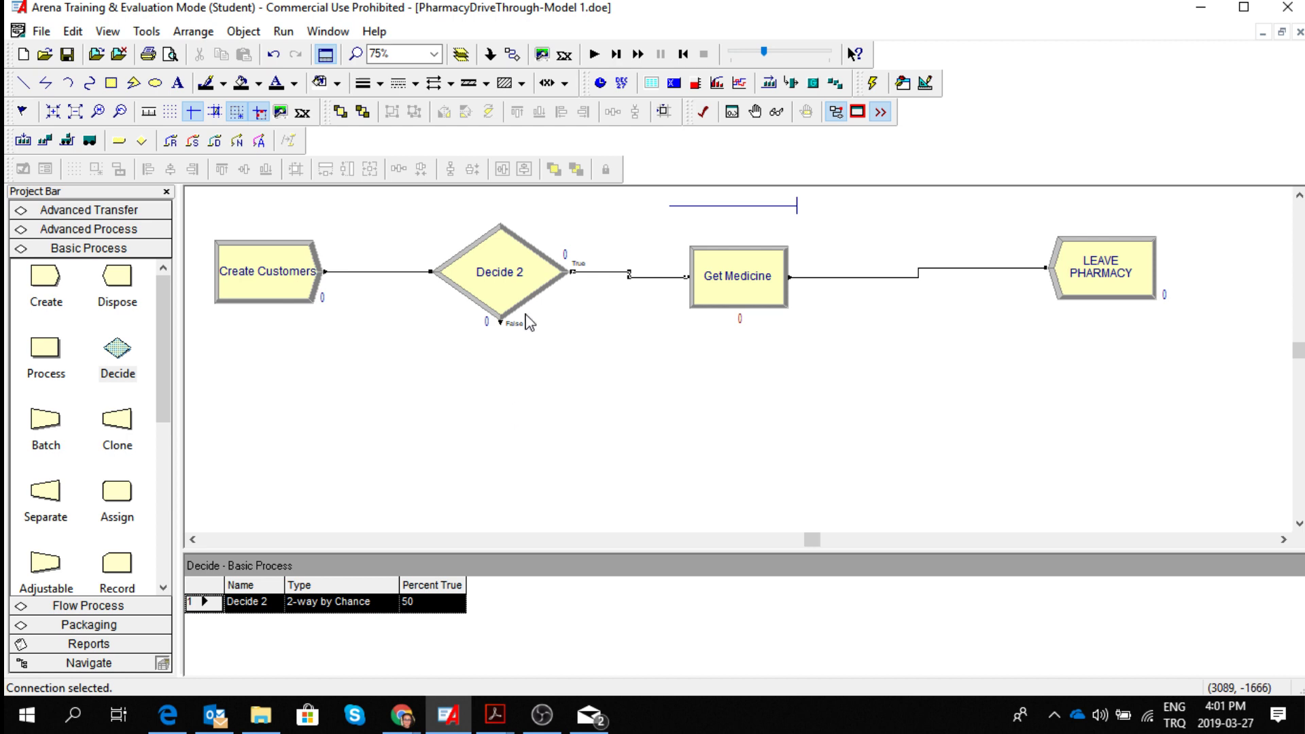
Add a second Dispose module below Get Medicine and connect the Decide module's False exit to it.
{"action": "left_click_drag", "start_coordinate": [129, 282], "coordinate": [673, 421]}
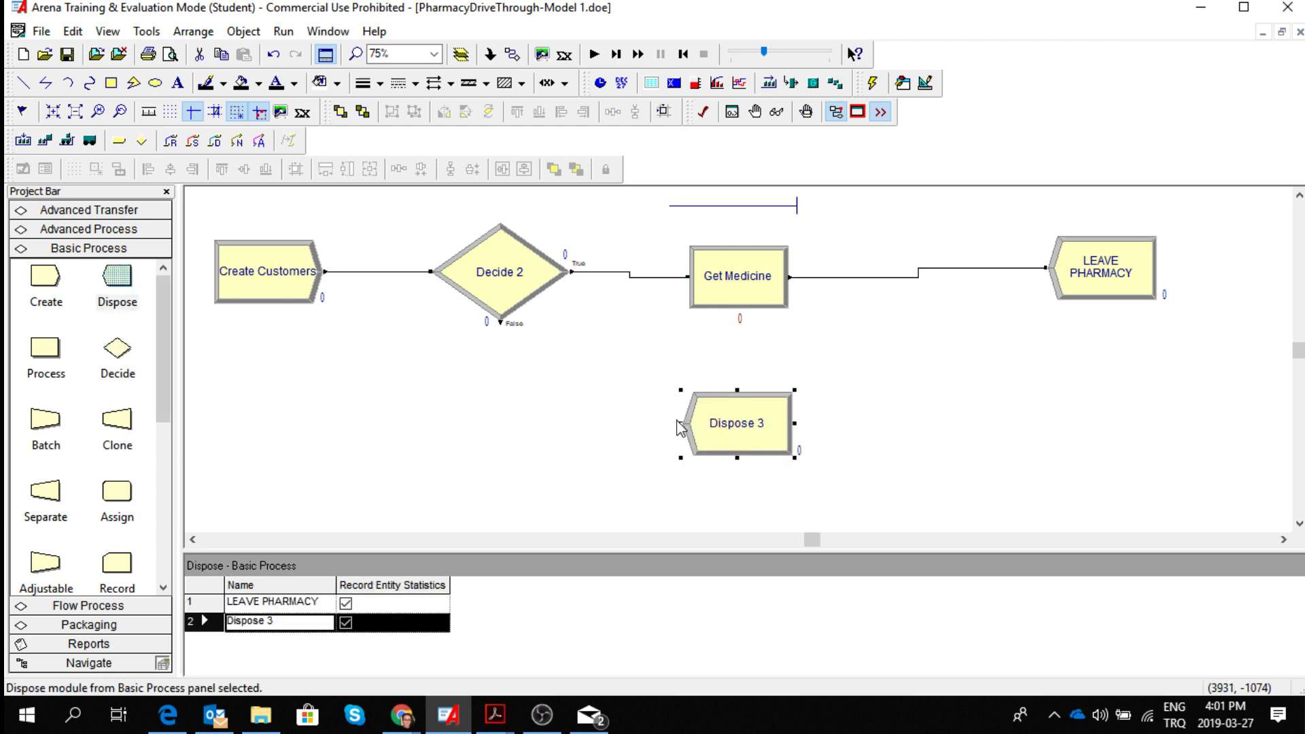
{"action": "left_click", "coordinate": [589, 85]}
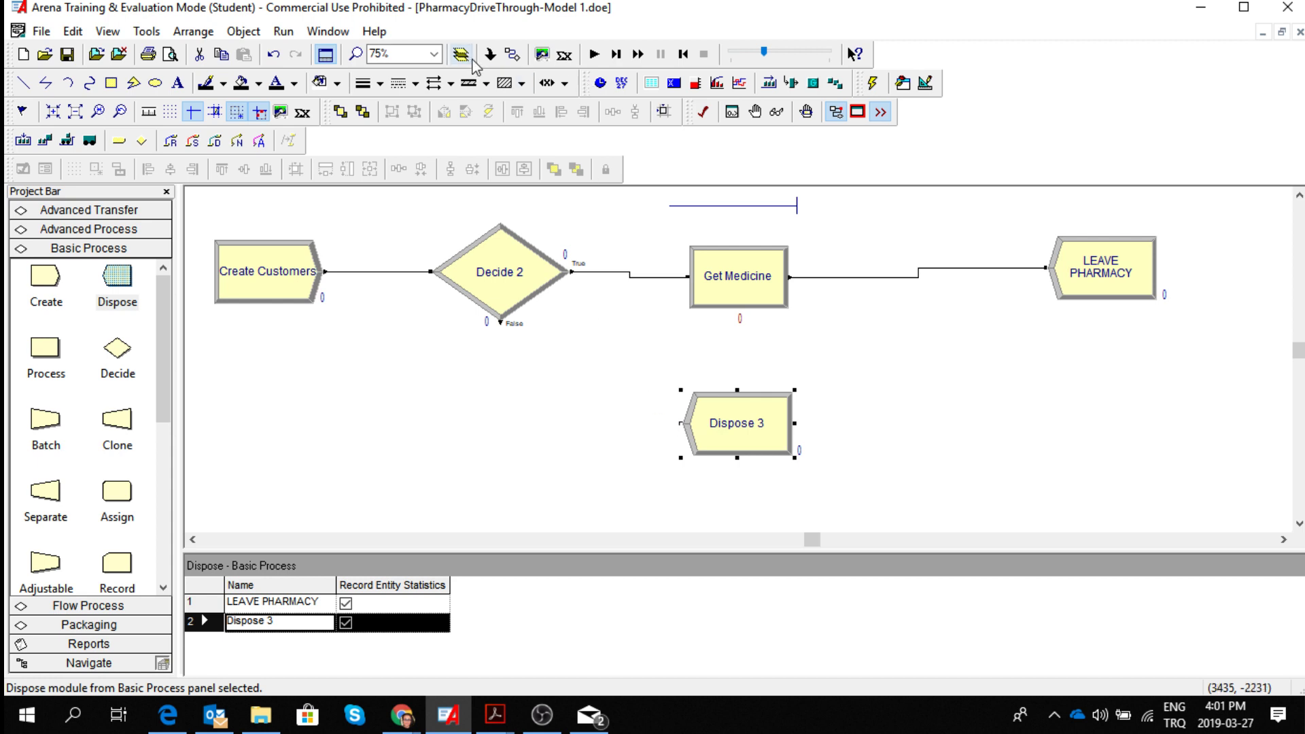
{"action": "left_click", "coordinate": [507, 320]}
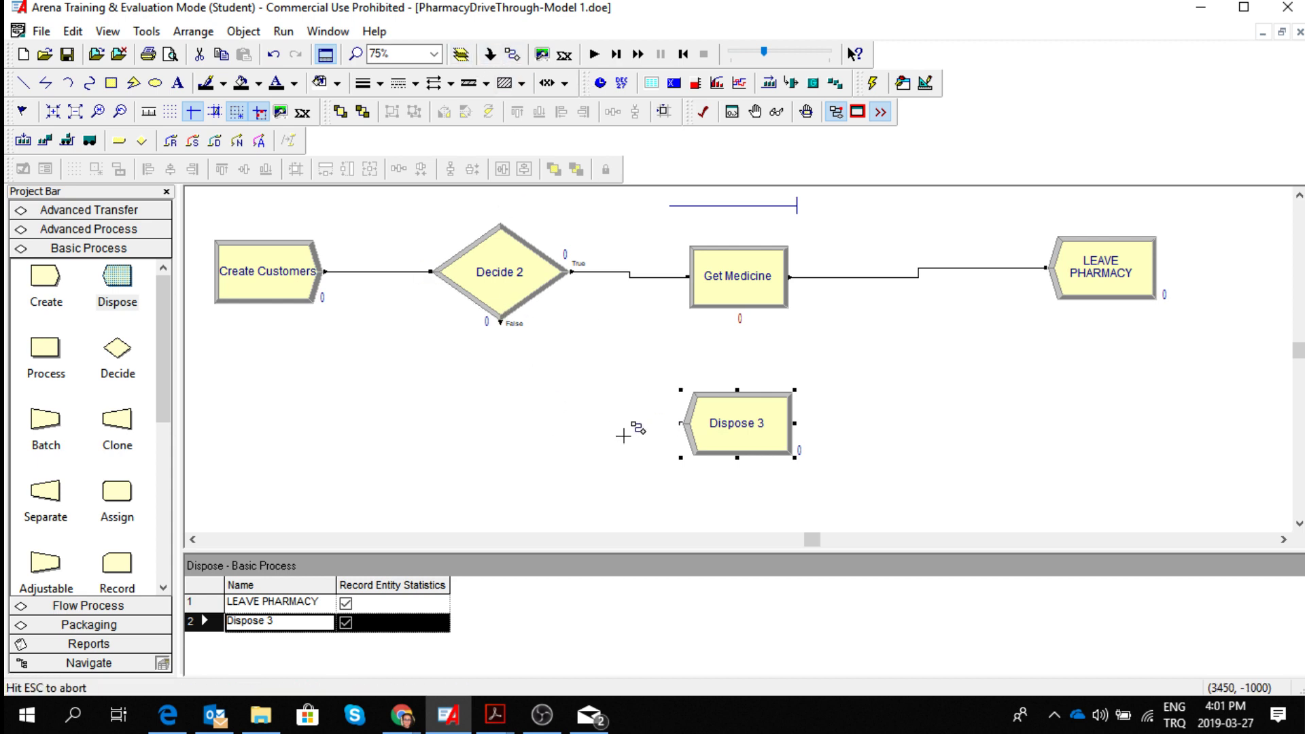
{"action": "left_click", "coordinate": [674, 426]}
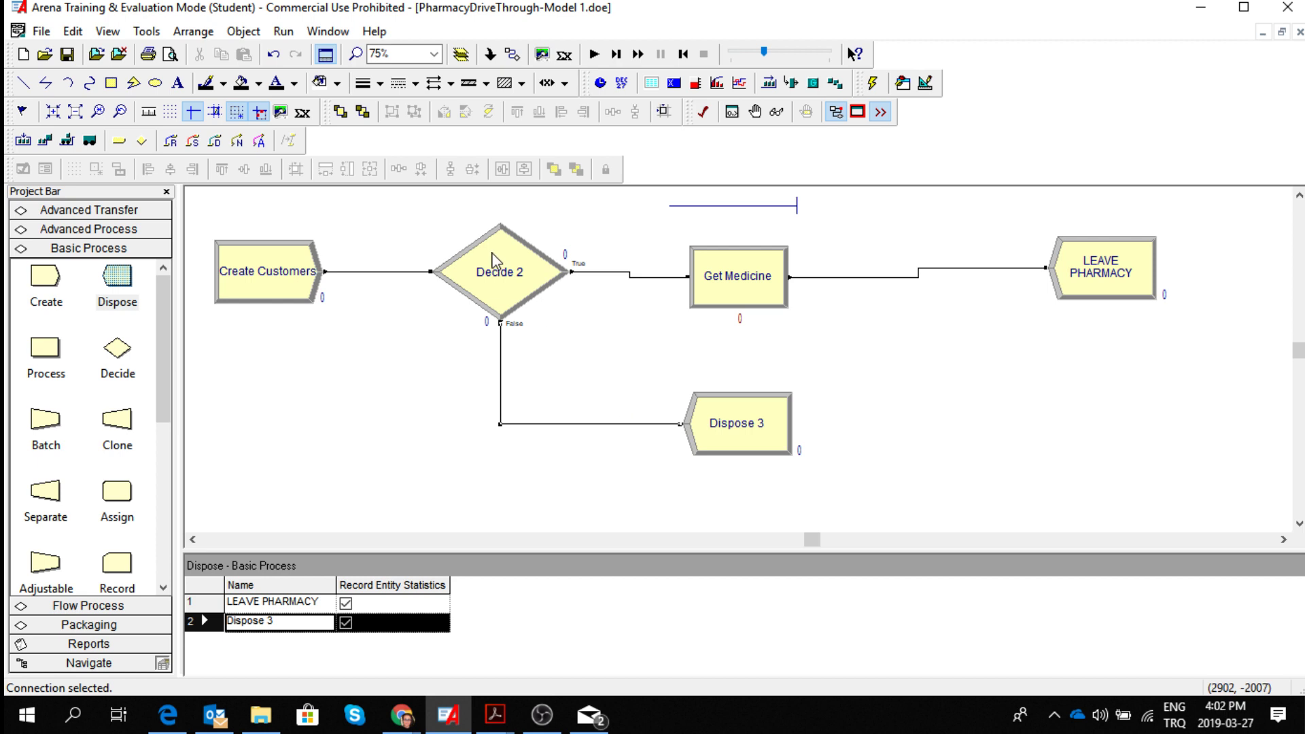
Rename the LEAVE PHARMACY dispose module as LEAVE PHARMACY 1 and copy the new name.
{"action": "double_click", "coordinate": [717, 430]}
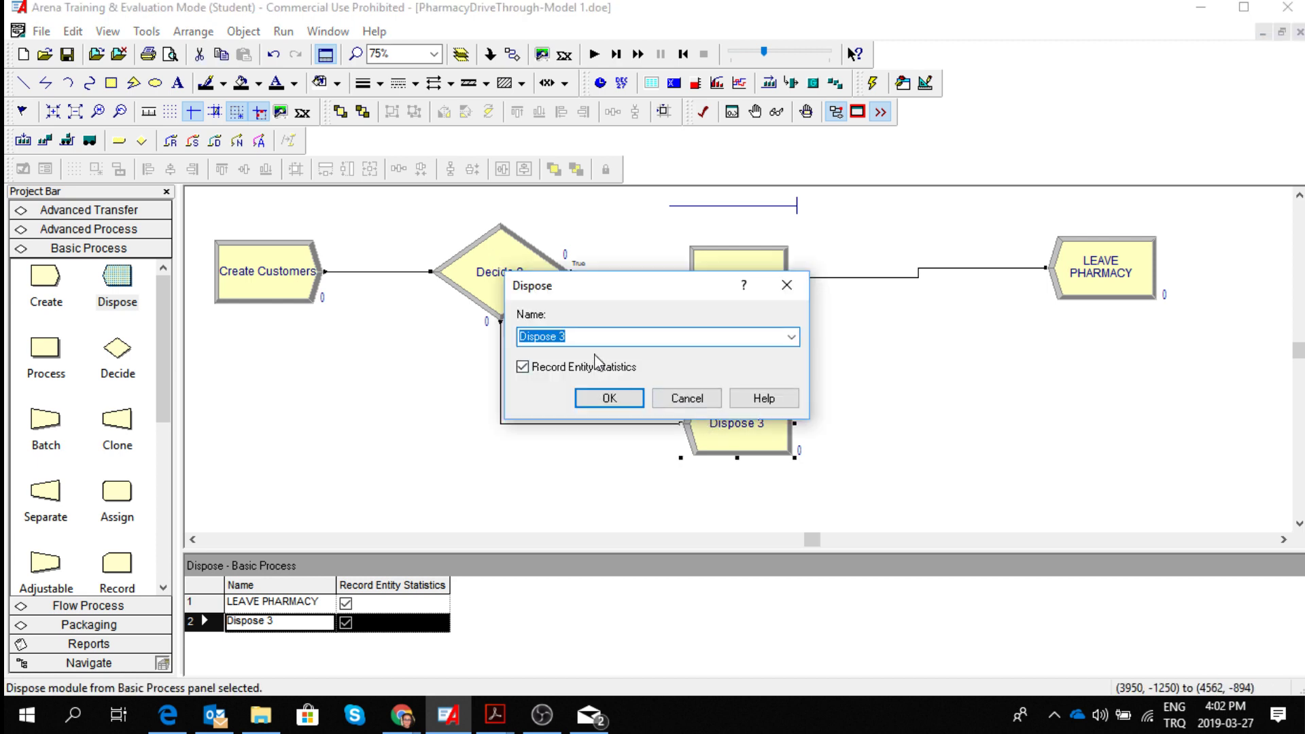
{"action": "left_click", "coordinate": [713, 400]}
{"action": "double_click", "coordinate": [1099, 289]}
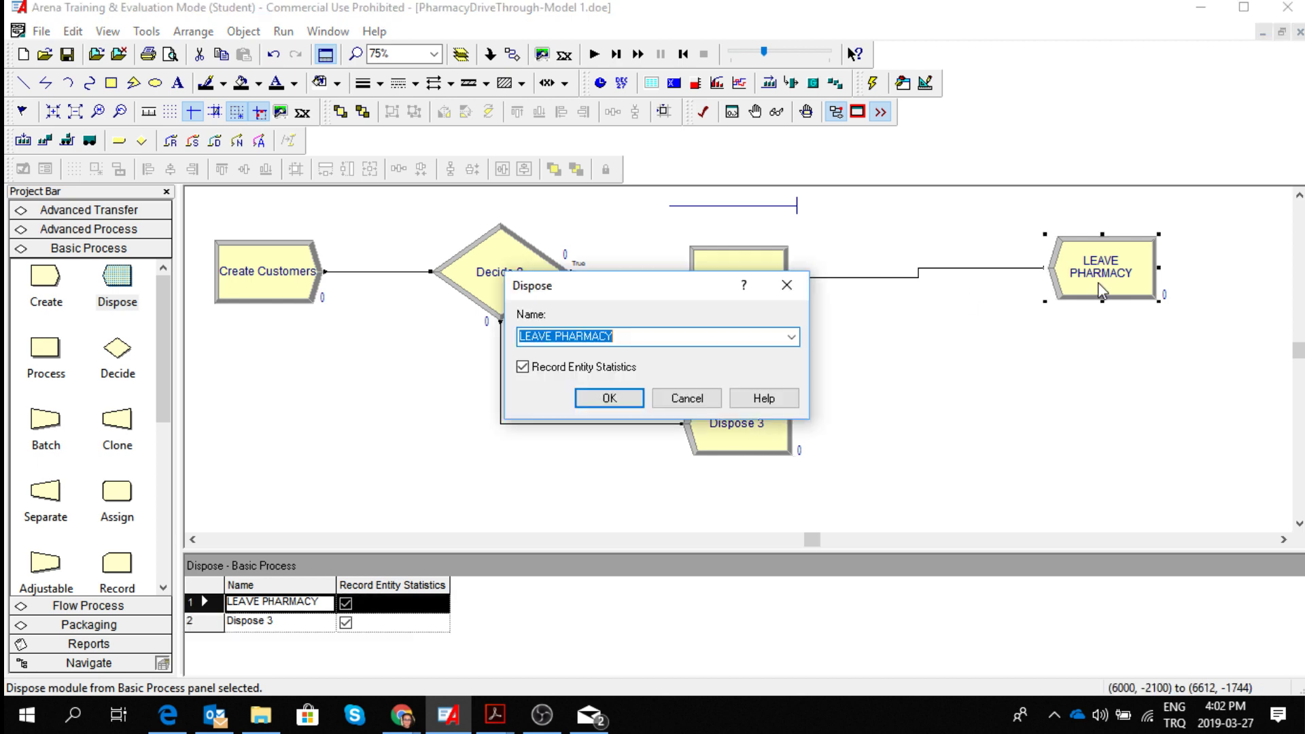
{"action": "left_click", "coordinate": [659, 337]}
{"action": "type", "text": "1"}
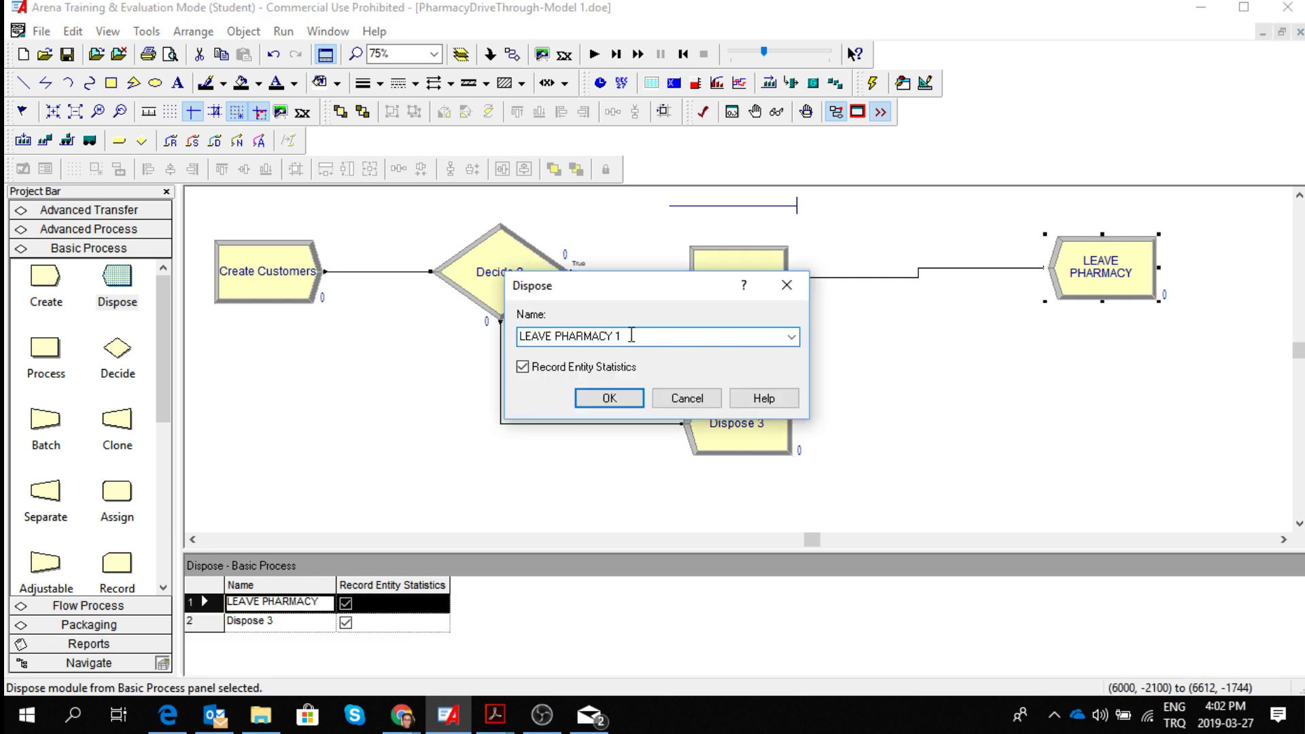
{"action": "left_click_drag", "start_coordinate": [629, 337], "coordinate": [509, 337]}
{"action": "key", "text": "ctrl+c"}
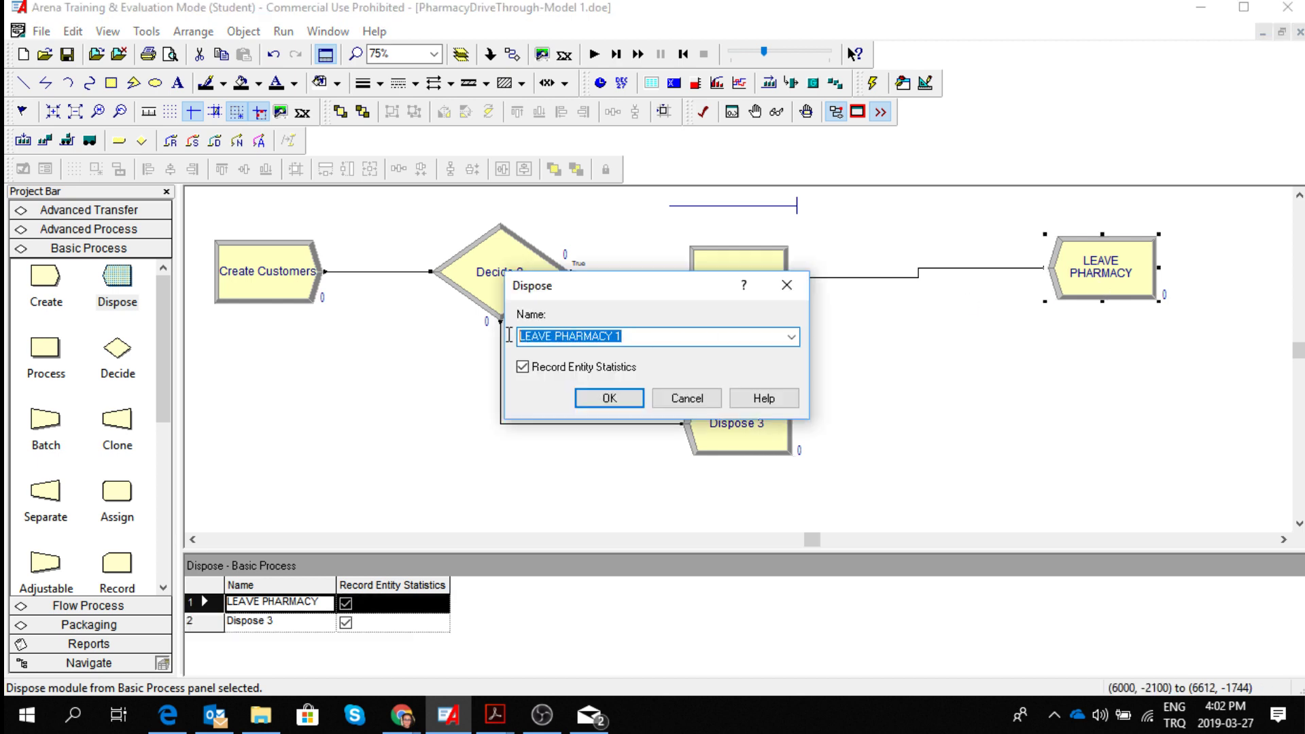
{"action": "left_click", "coordinate": [607, 398]}
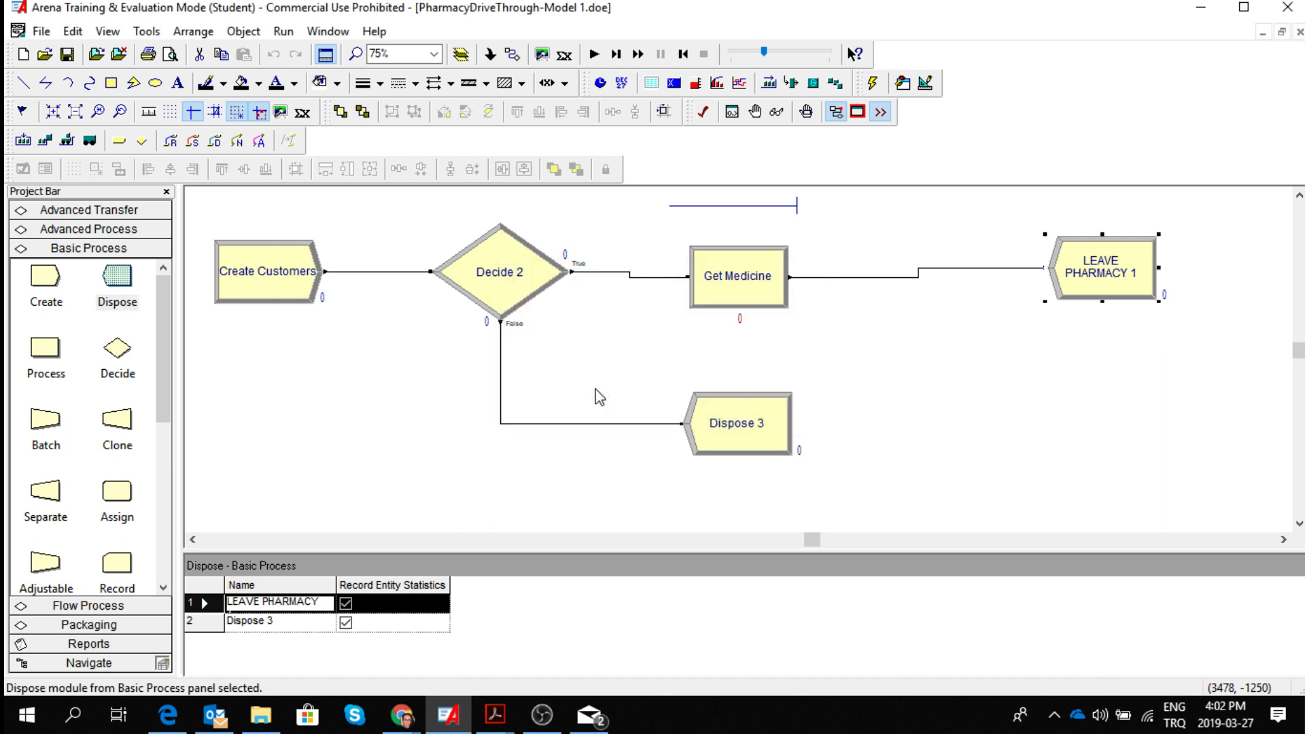
Rename the new Dispose module below Get Medicine as LEAVE PHARMACY 2, reusing the copied name.
{"action": "double_click", "coordinate": [723, 437]}
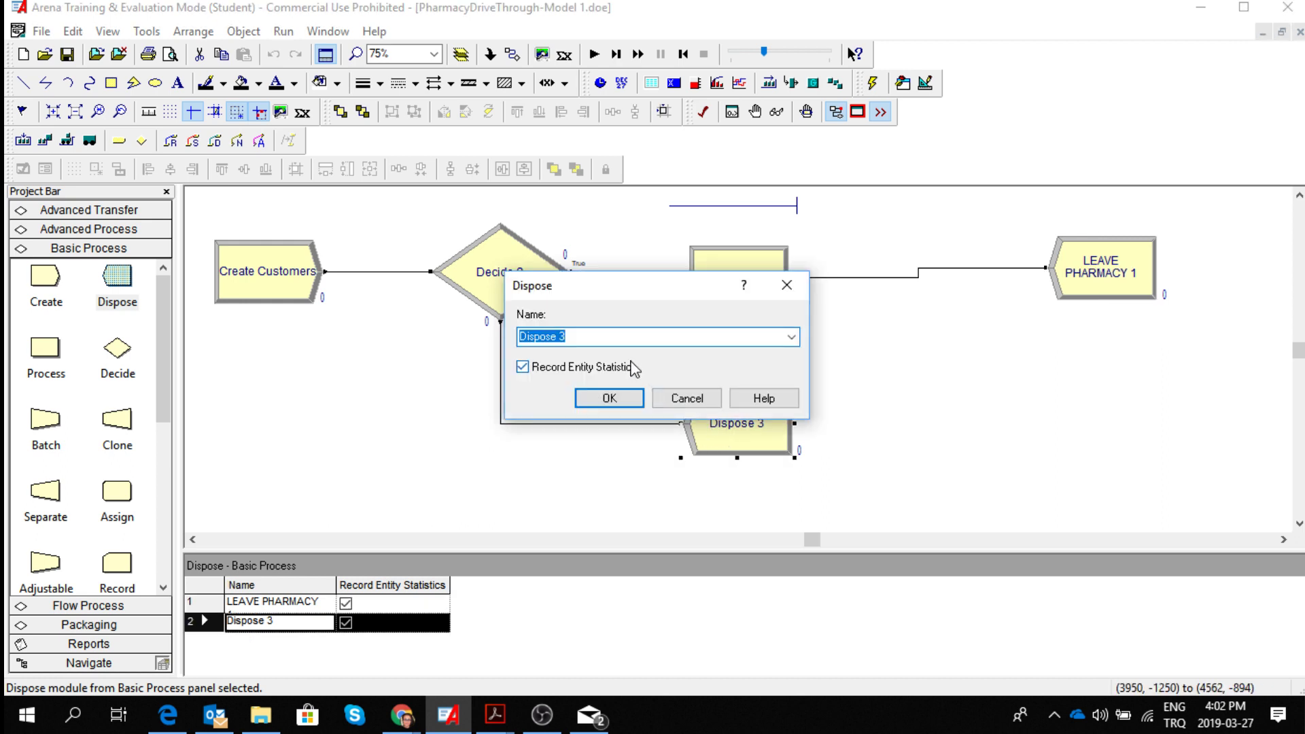
{"action": "key", "text": "ctrl+v"}
{"action": "key", "text": "BackSpace"}
{"action": "type", "text": "2"}
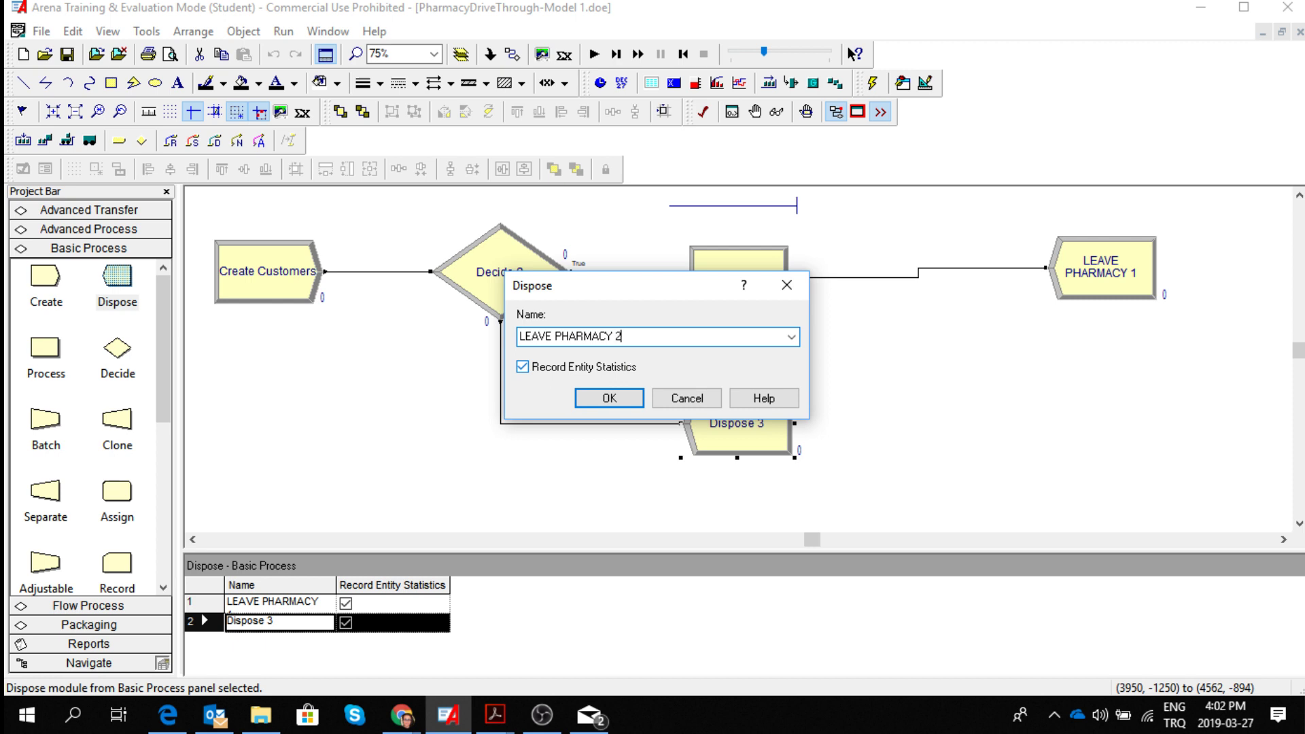
{"action": "left_click", "coordinate": [609, 398]}
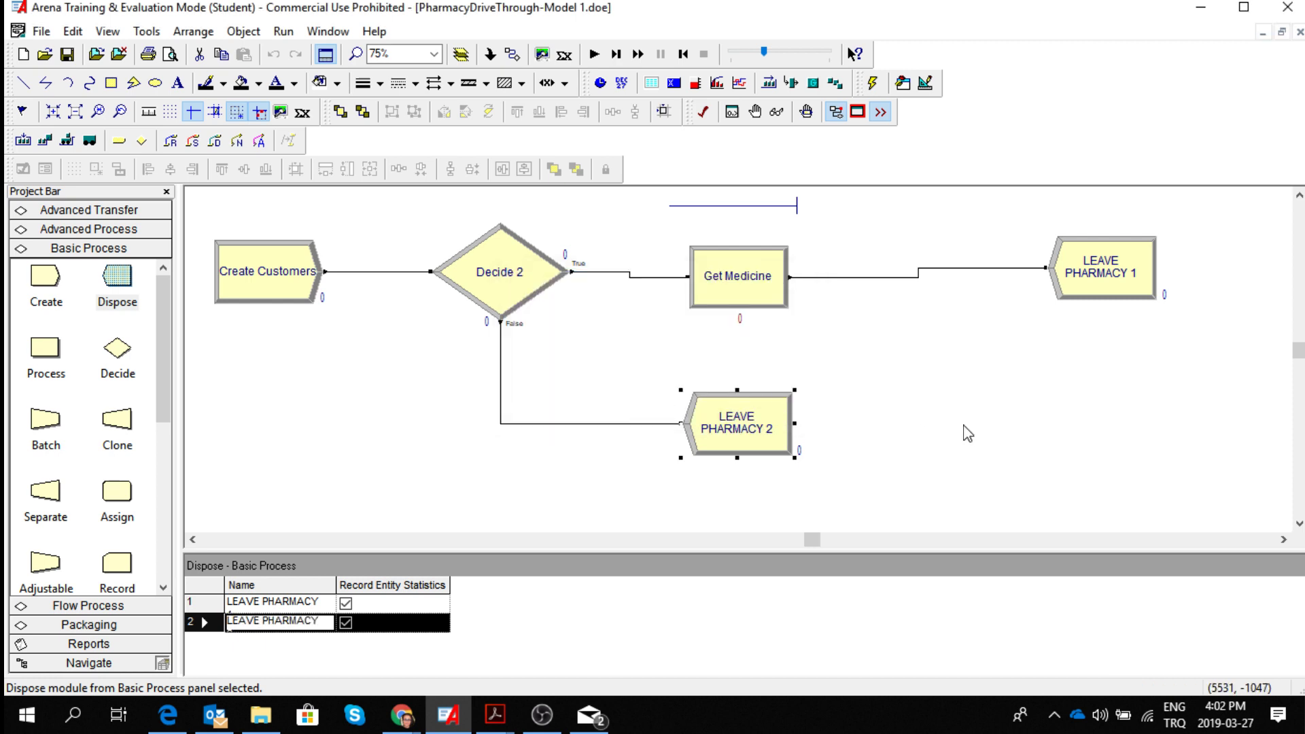
Open the Decide module's settings and change its name to "Decide if NQ LE 3".
{"action": "double_click", "coordinate": [518, 289]}
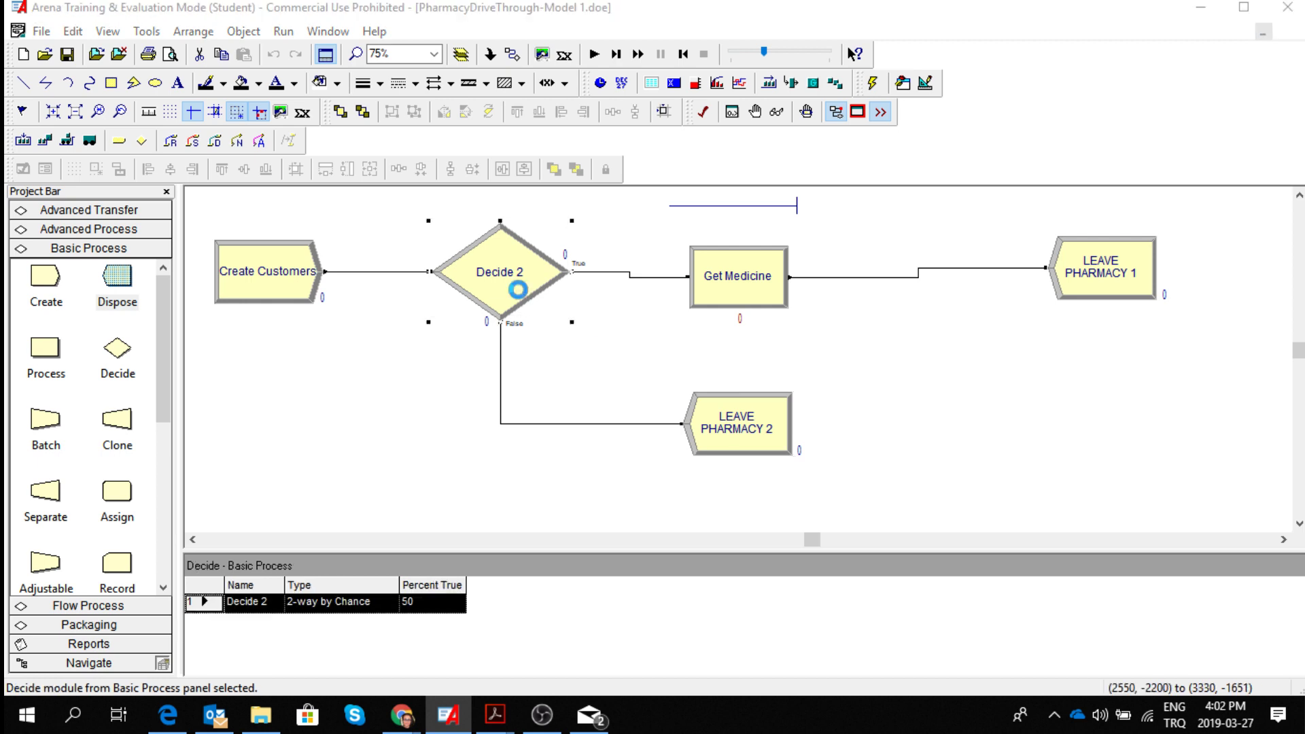
{"action": "left_click", "coordinate": [521, 289]}
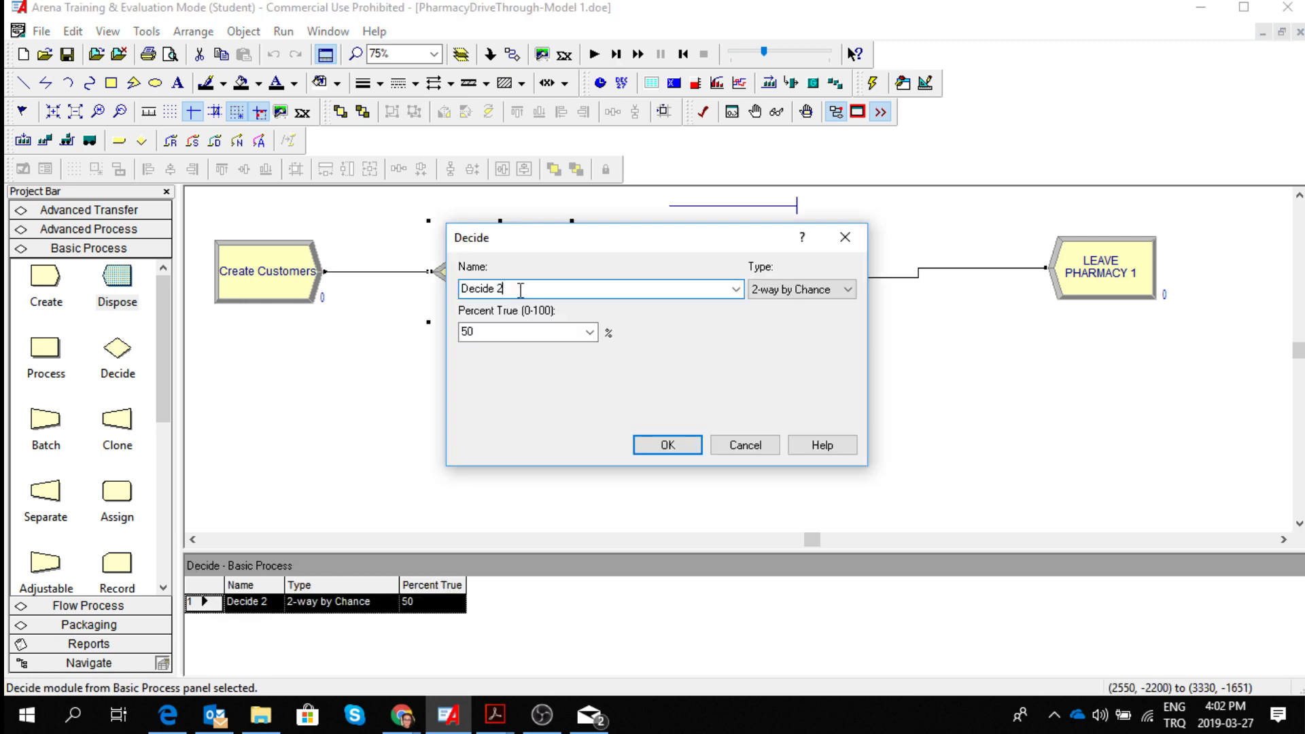
{"action": "key", "text": "BackSpace"}
{"action": "type", "text": "IF"}
{"action": "key", "text": "BackSpace"}
{"action": "key", "text": "BackSpace"}
{"action": "type", "text": "if NQ LE 3"}
Set the decision type to 2-way by Condition and base the condition on an Expression.
{"action": "left_click", "coordinate": [847, 290]}
{"action": "left_click", "coordinate": [836, 322]}
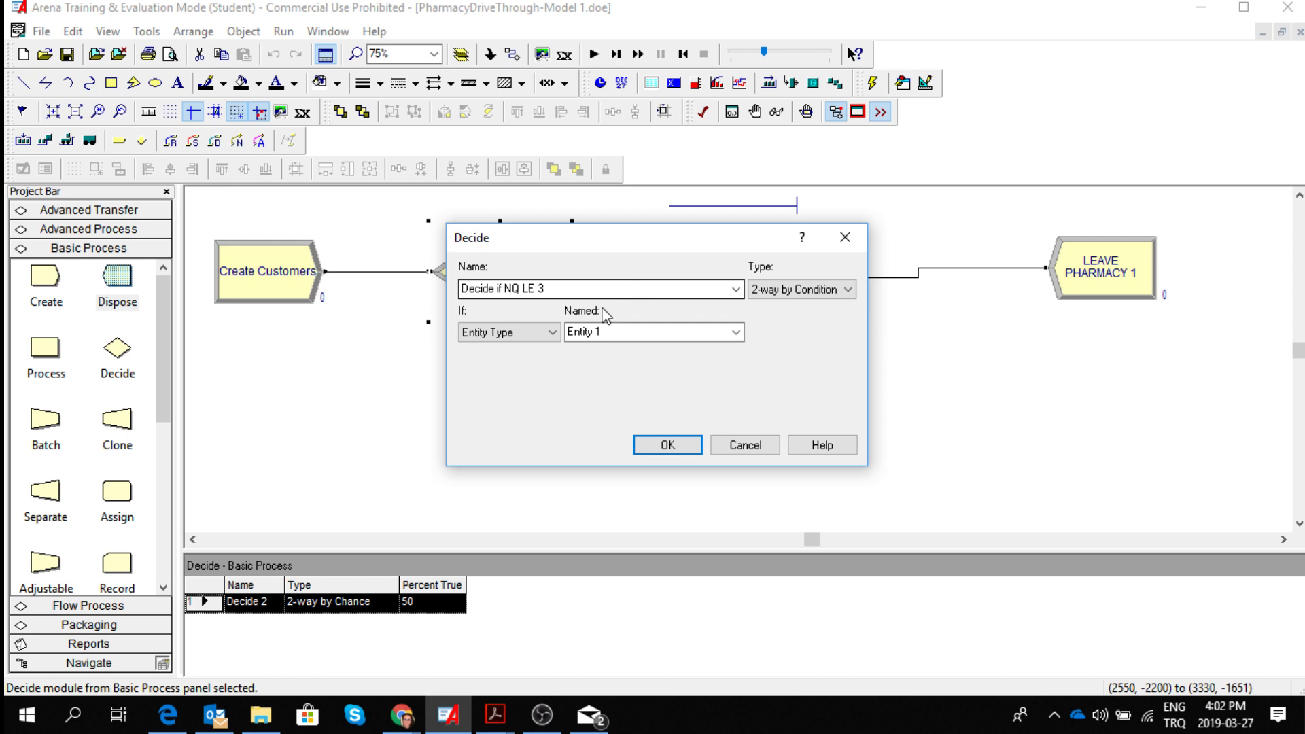
{"action": "left_click", "coordinate": [552, 333]}
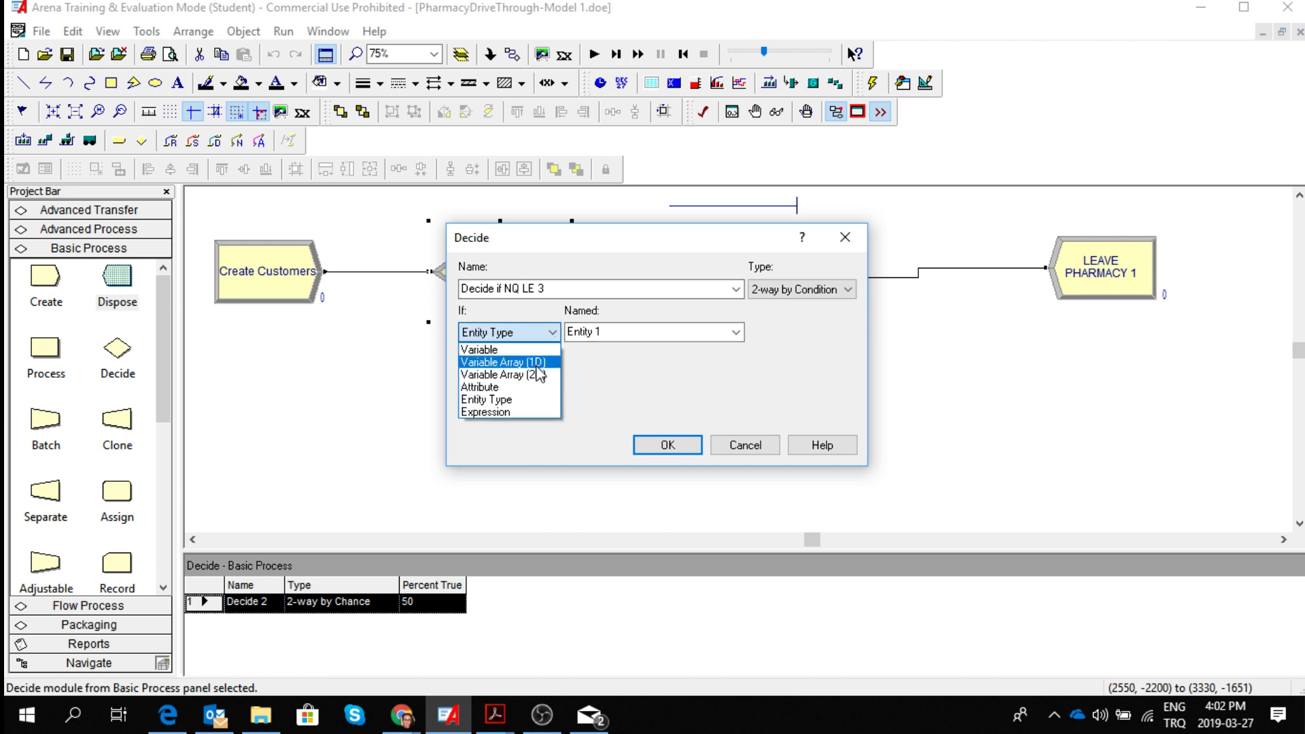
{"action": "left_click", "coordinate": [534, 412]}
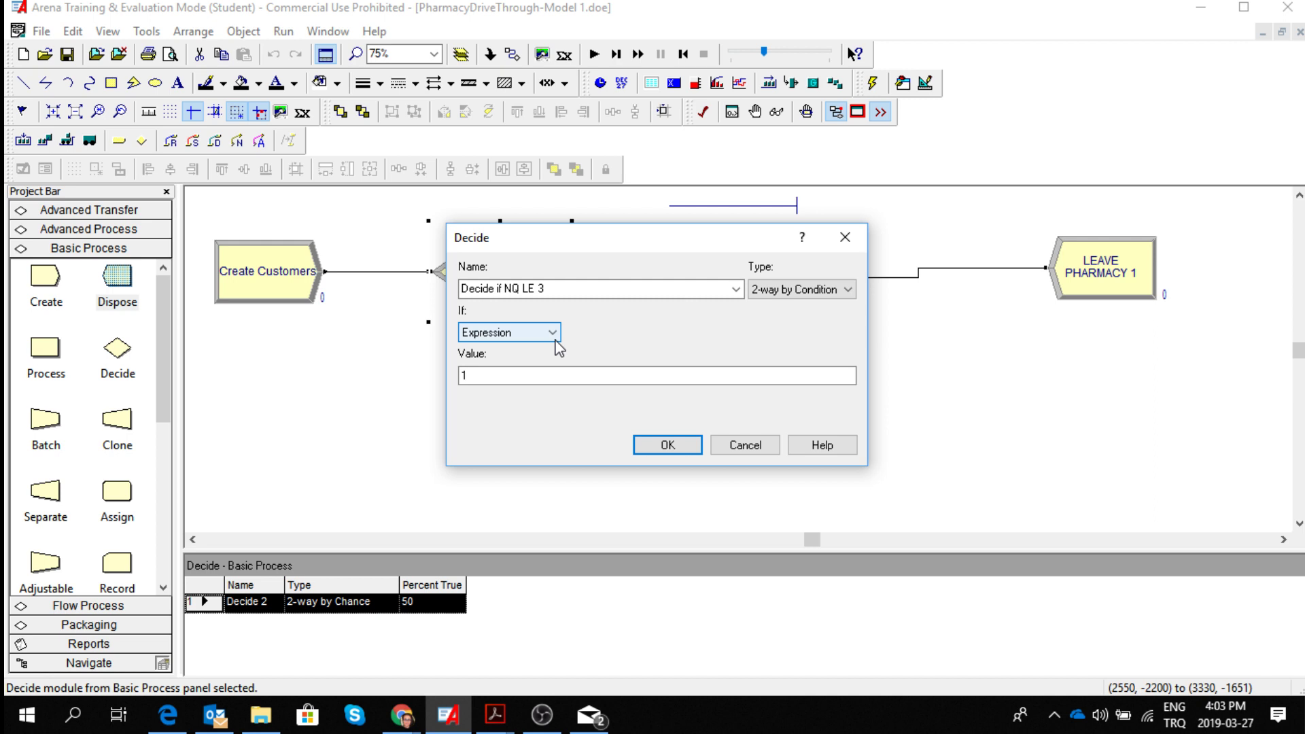
Use the Expression Builder to replace the condition value with the Current Number In Queue of Get Medicine.Queue.
{"action": "left_click", "coordinate": [552, 291]}
{"action": "left_click", "coordinate": [490, 376]}
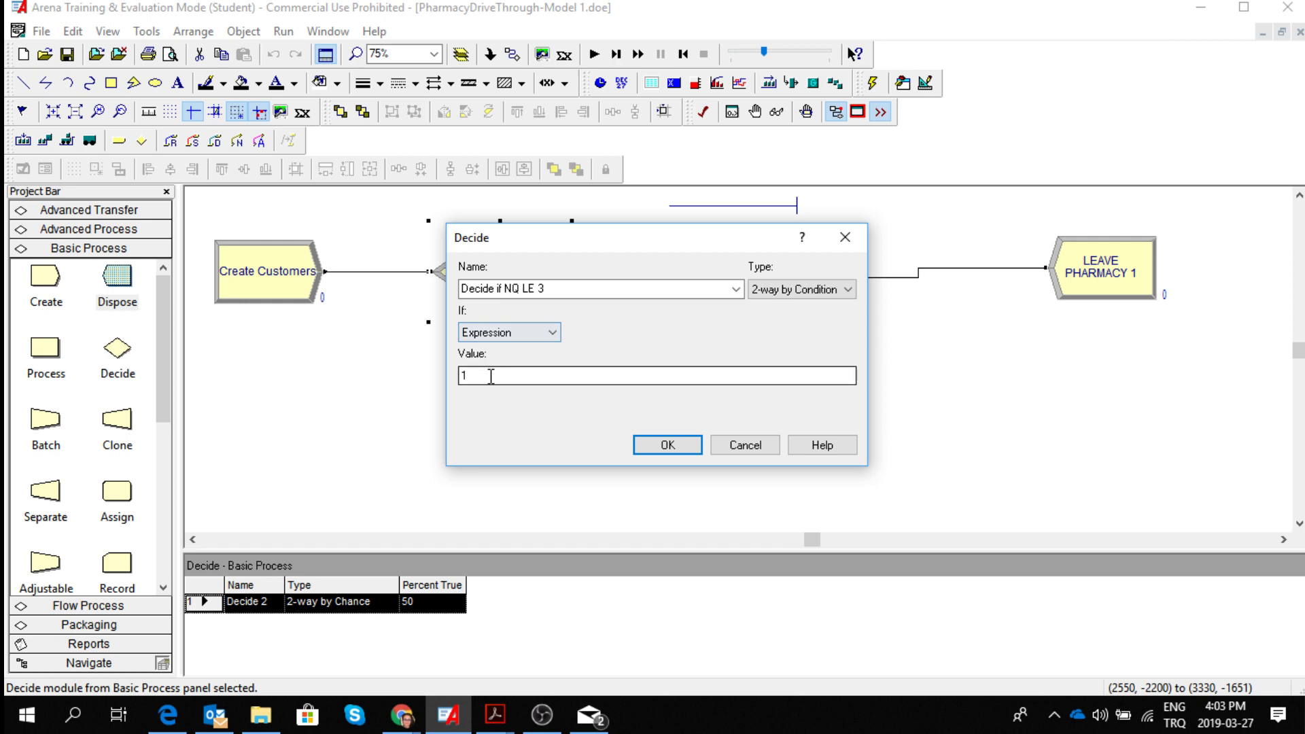
{"action": "right_click", "coordinate": [677, 382]}
{"action": "left_click", "coordinate": [743, 539]}
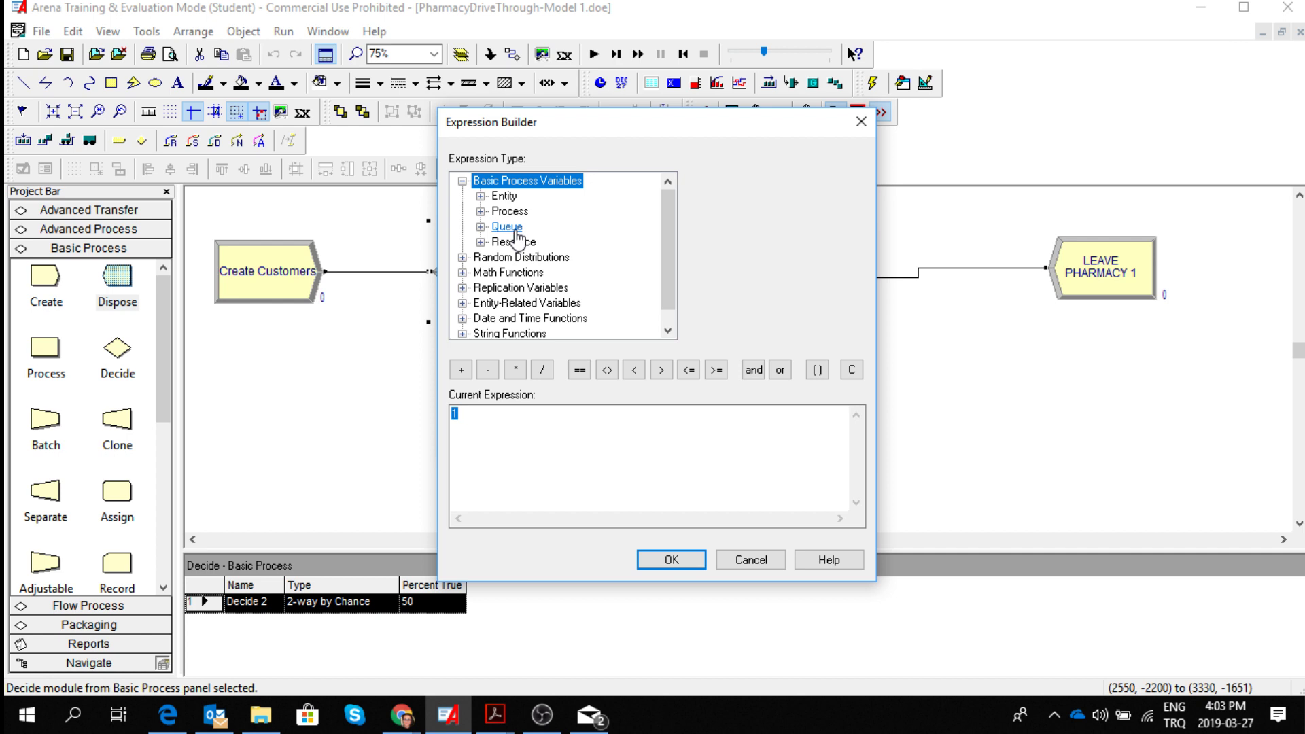
{"action": "double_click", "coordinate": [515, 230]}
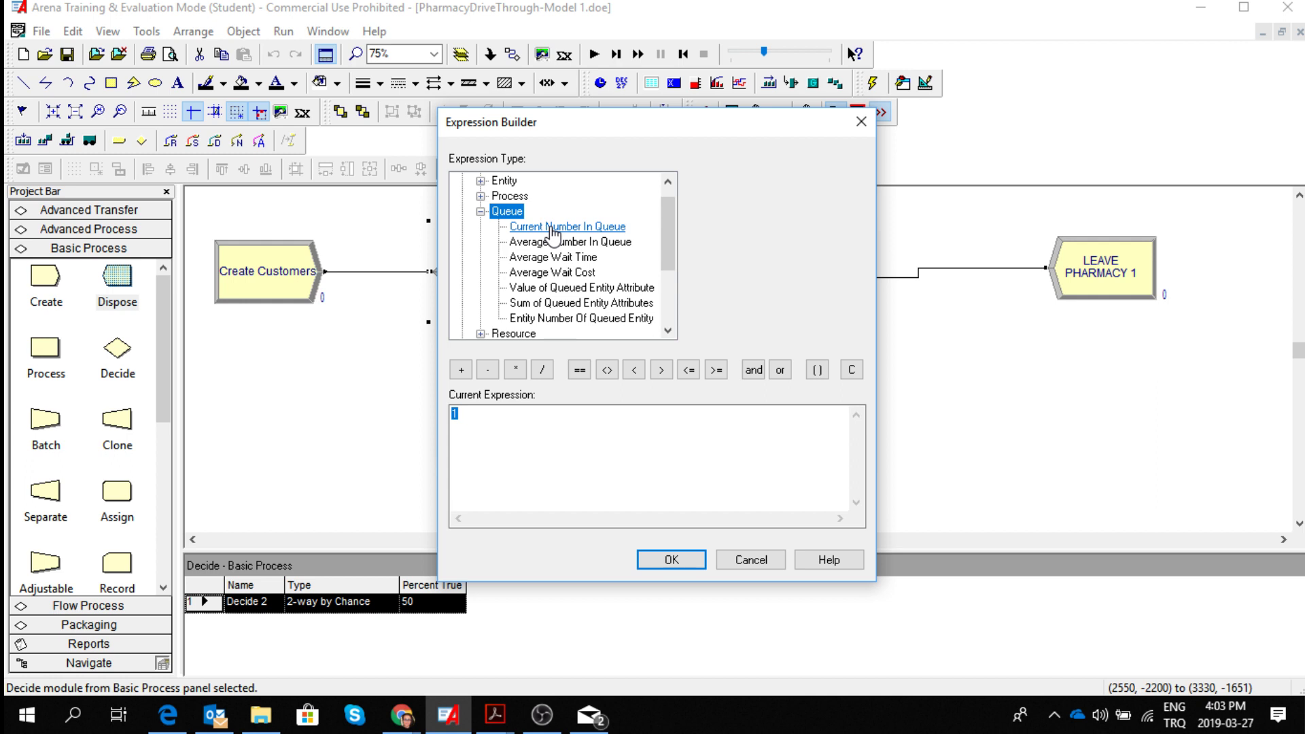
{"action": "left_click", "coordinate": [554, 227]}
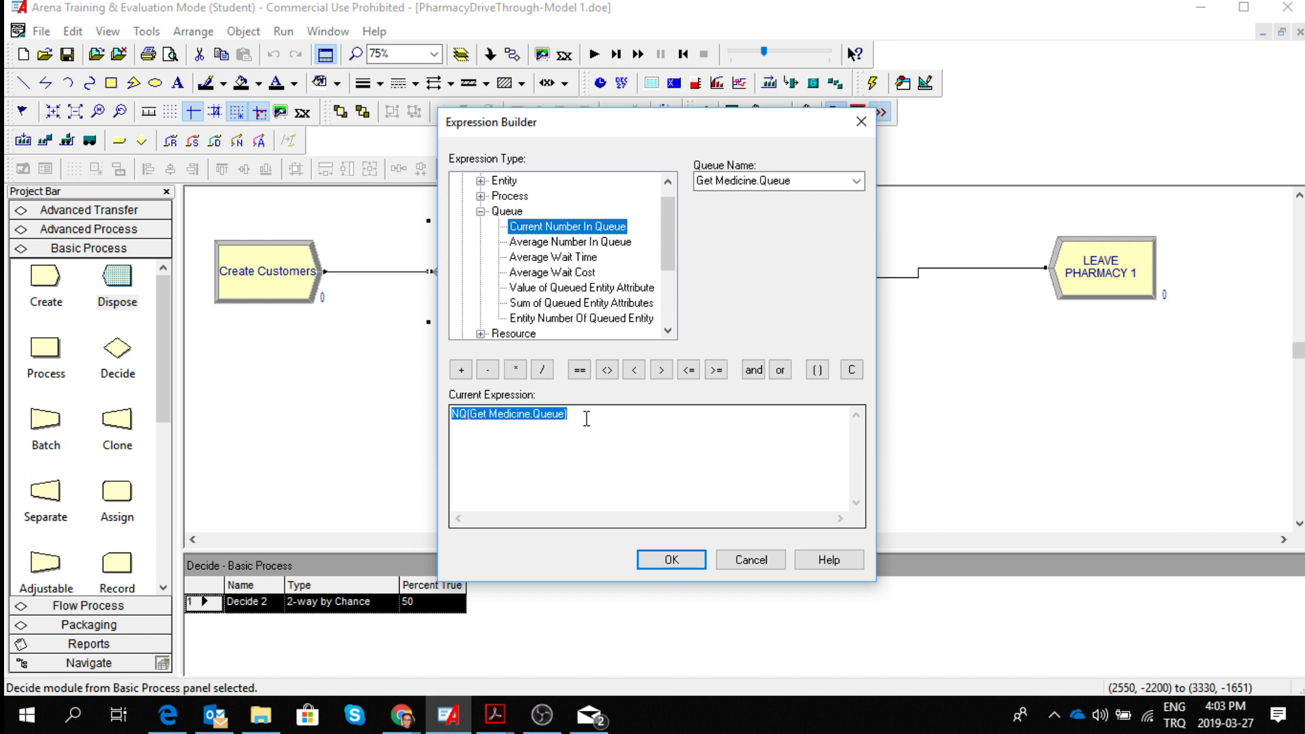
Complete the expression as NQ(Get Medicine.Queue) <= 3 and apply it to the Decide module.
{"action": "left_click", "coordinate": [587, 418]}
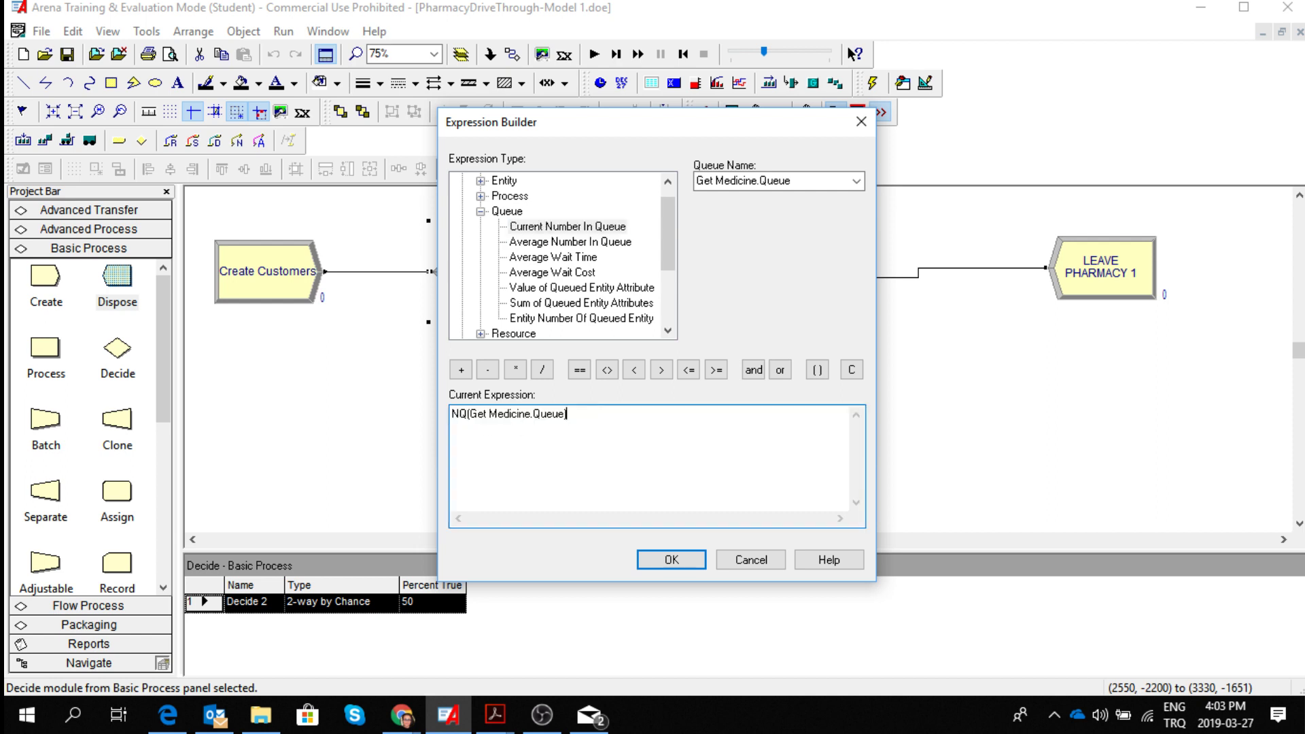
{"action": "left_click", "coordinate": [688, 373]}
{"action": "type", "text": "3"}
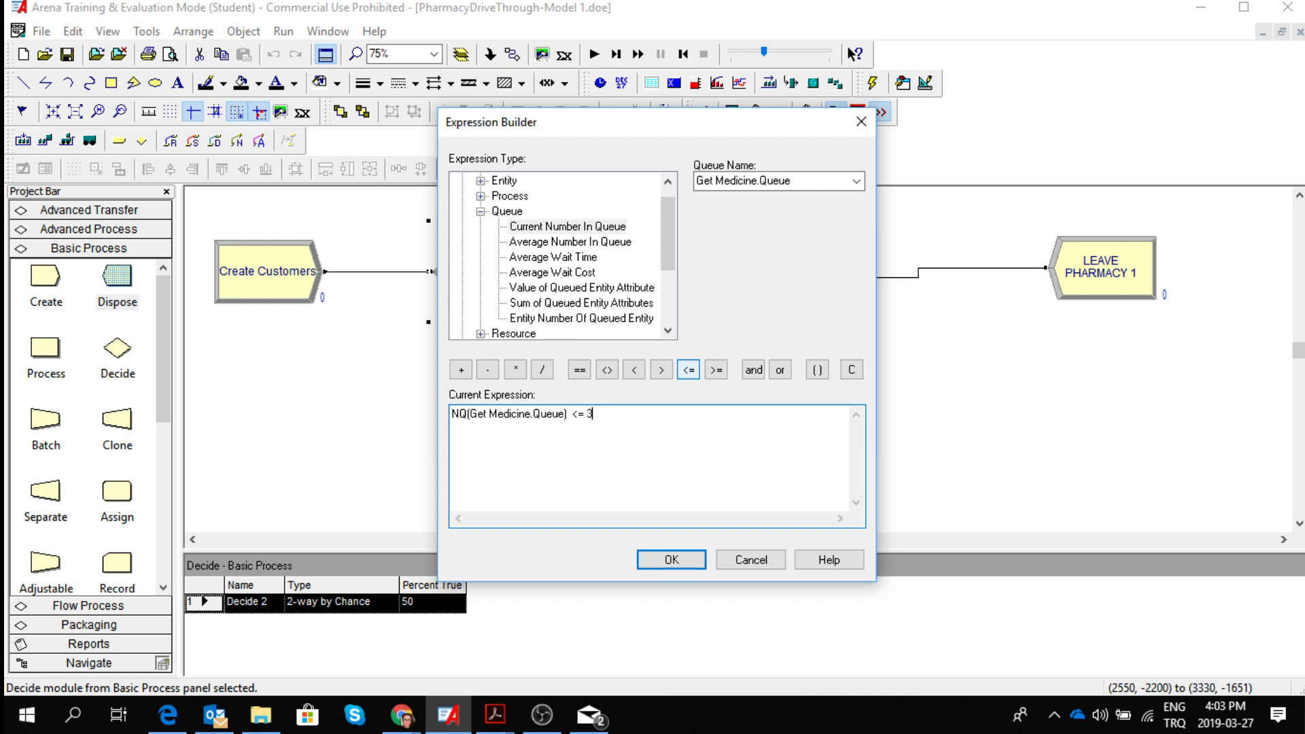
{"action": "left_click", "coordinate": [682, 565]}
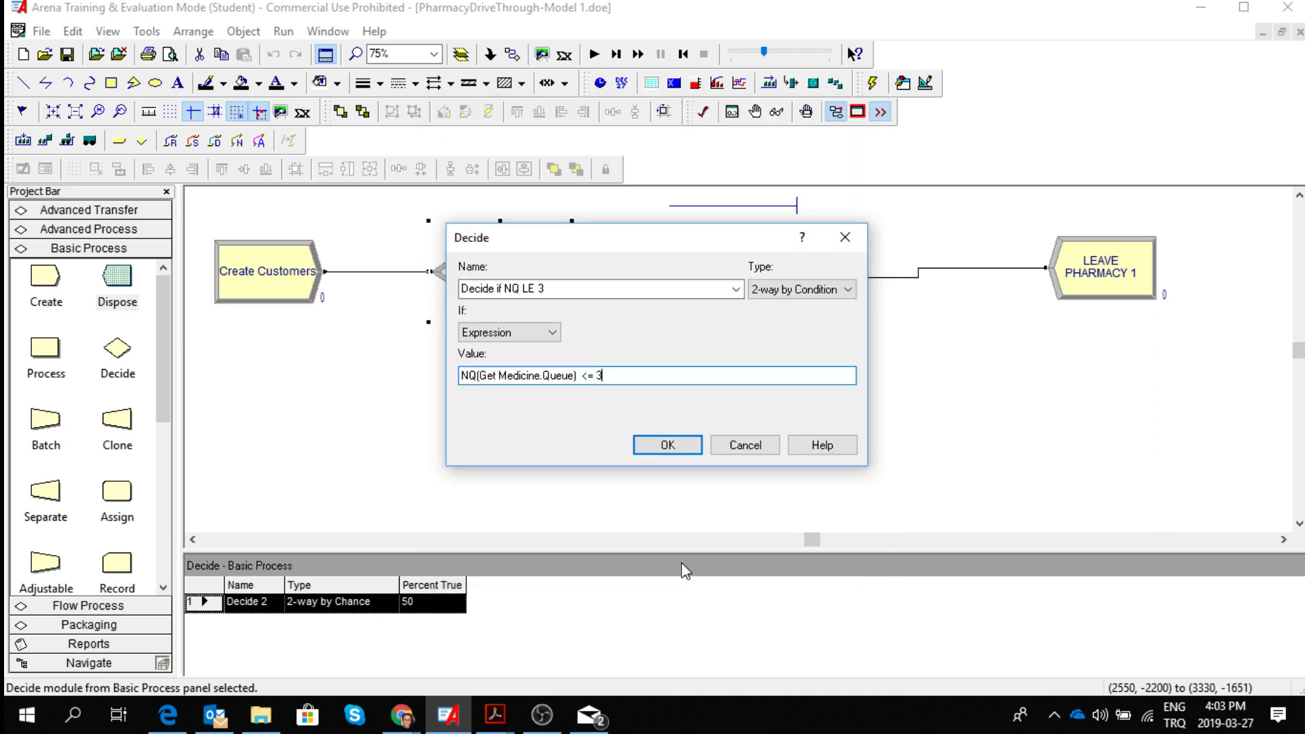
{"action": "left_click", "coordinate": [667, 445]}
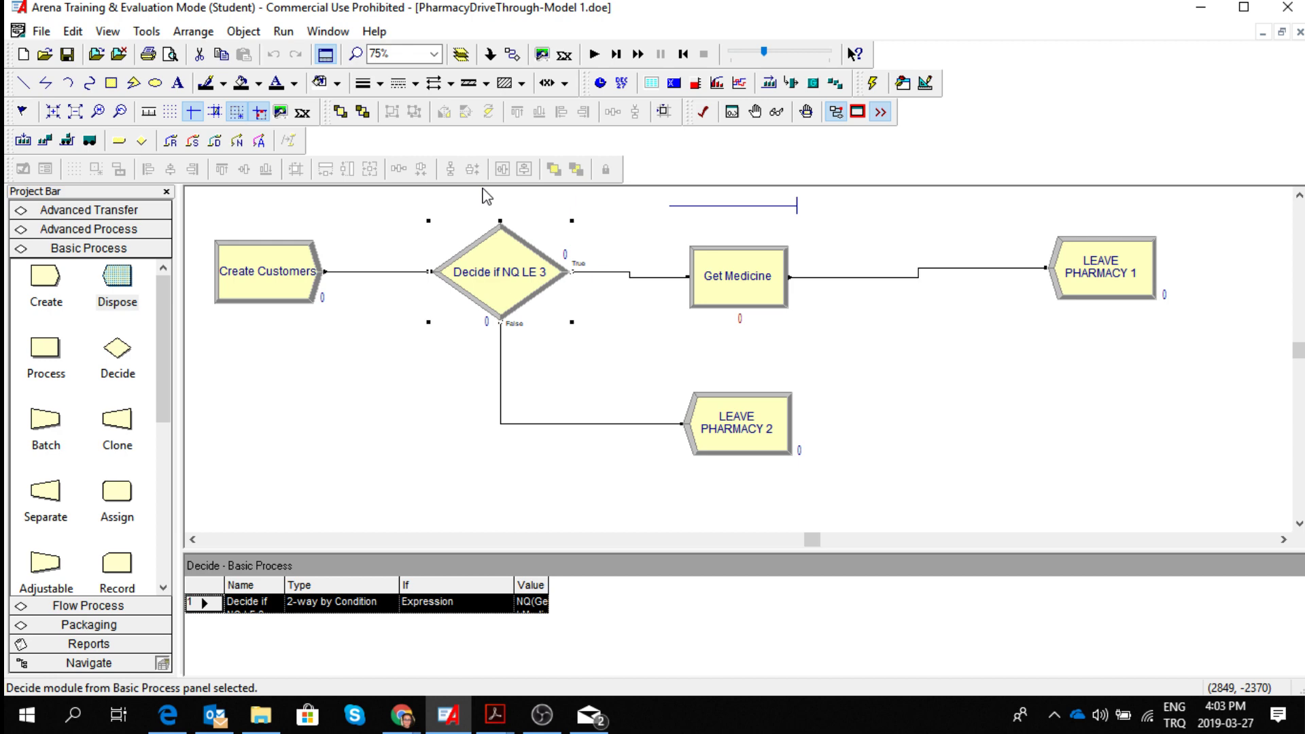
Try to save the model under the existing file name PharmacyDriveThrough-Model 2.doe, replacing that file.
{"action": "left_click", "coordinate": [41, 32]}
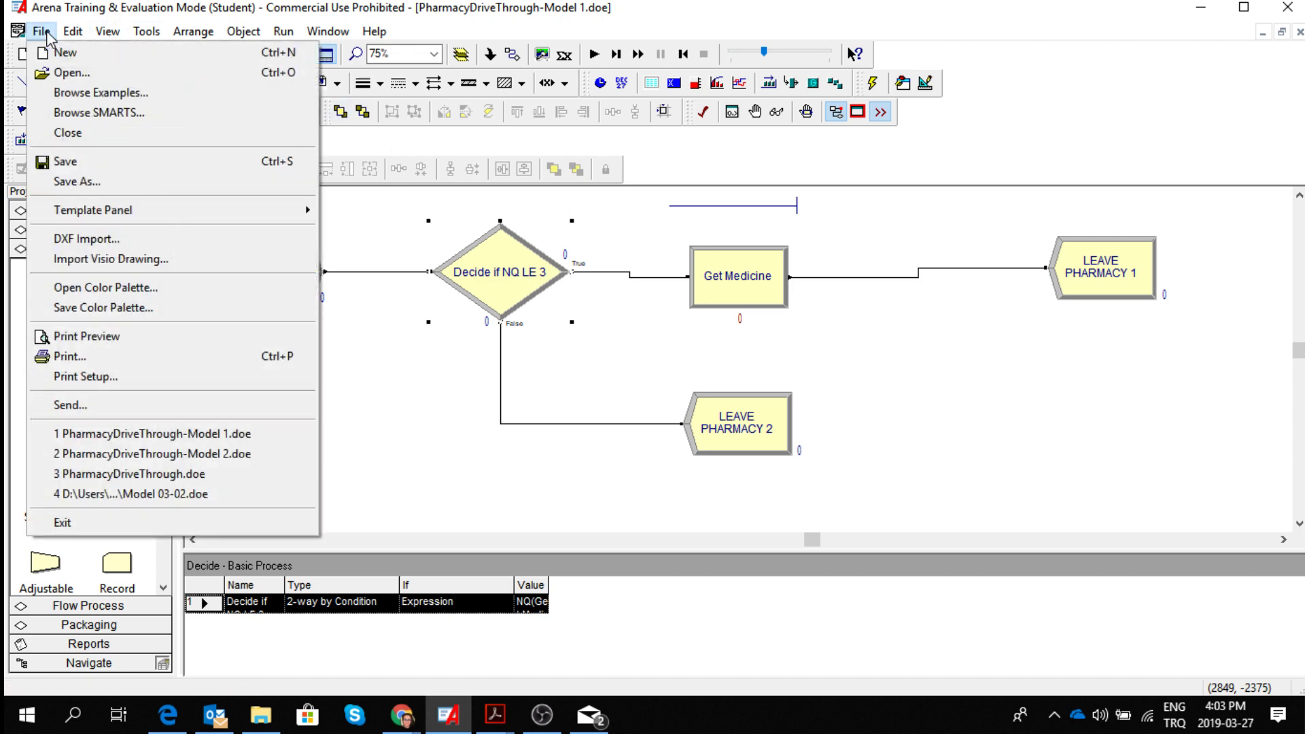
{"action": "left_click", "coordinate": [77, 181]}
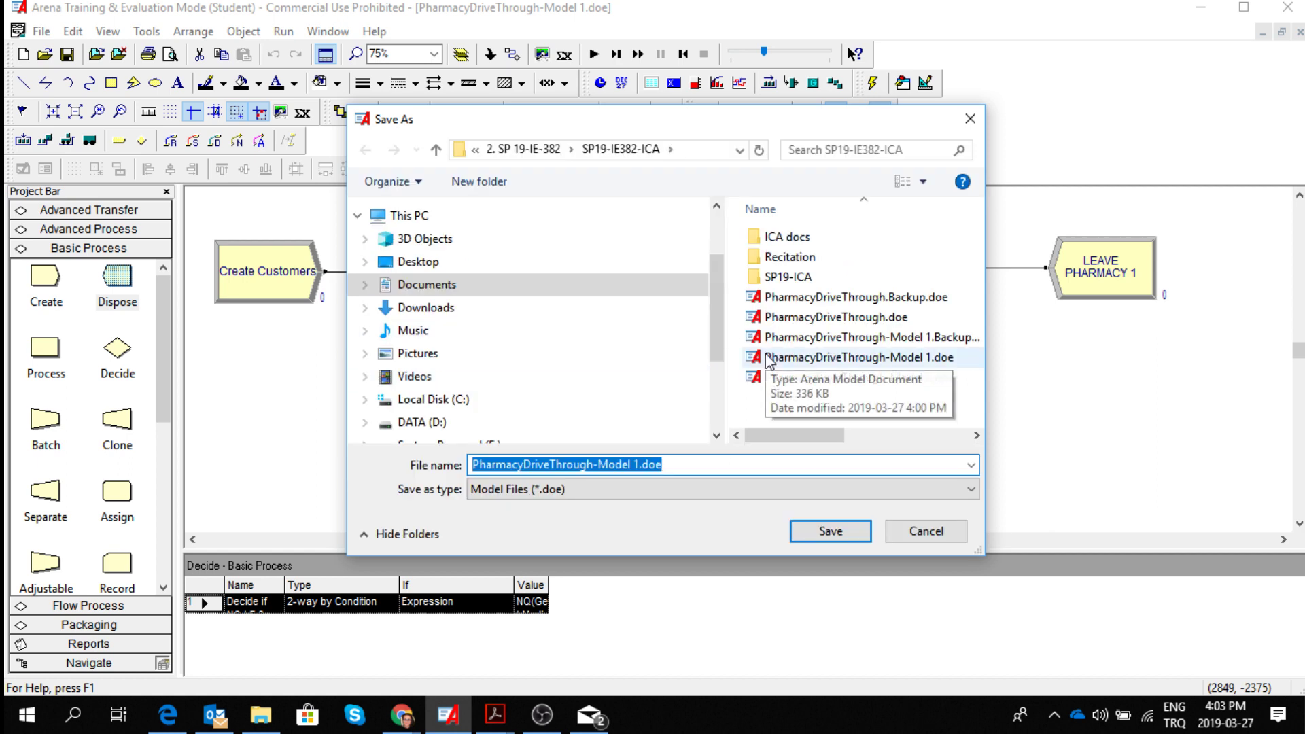
{"action": "left_click", "coordinate": [872, 379]}
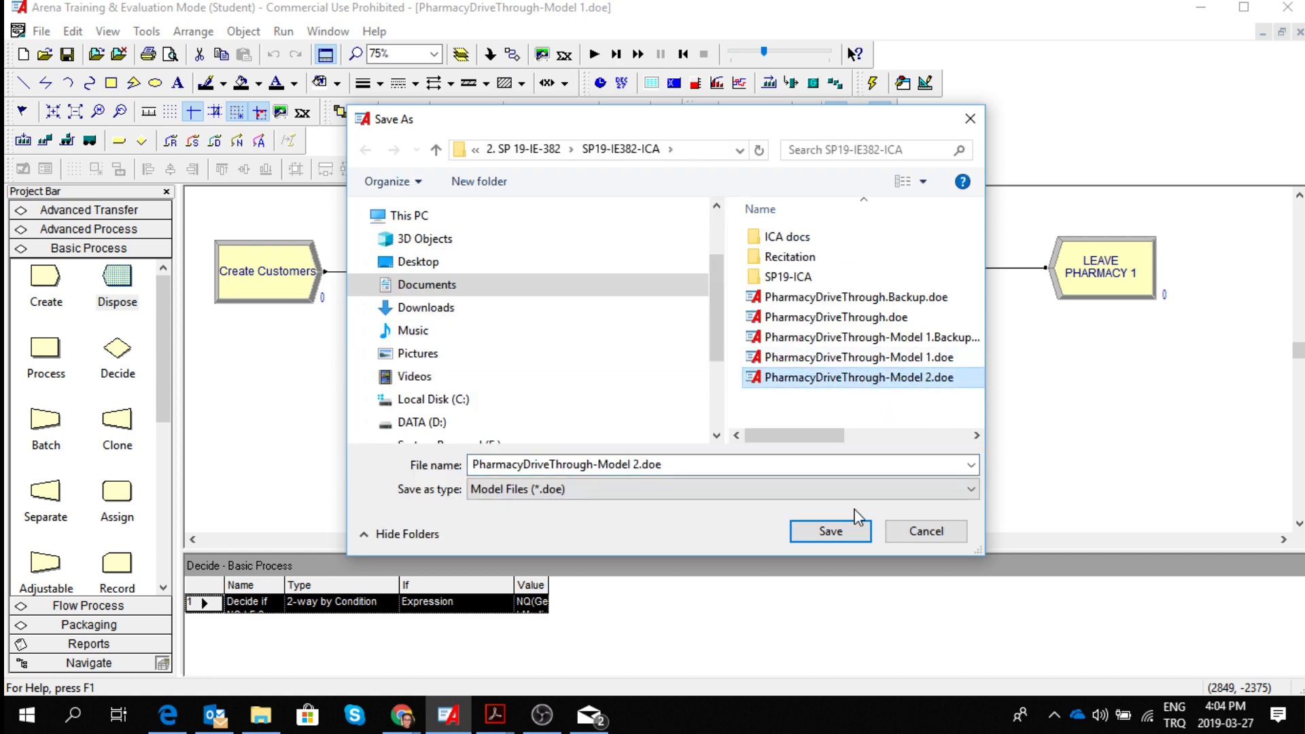
{"action": "left_click", "coordinate": [836, 532]}
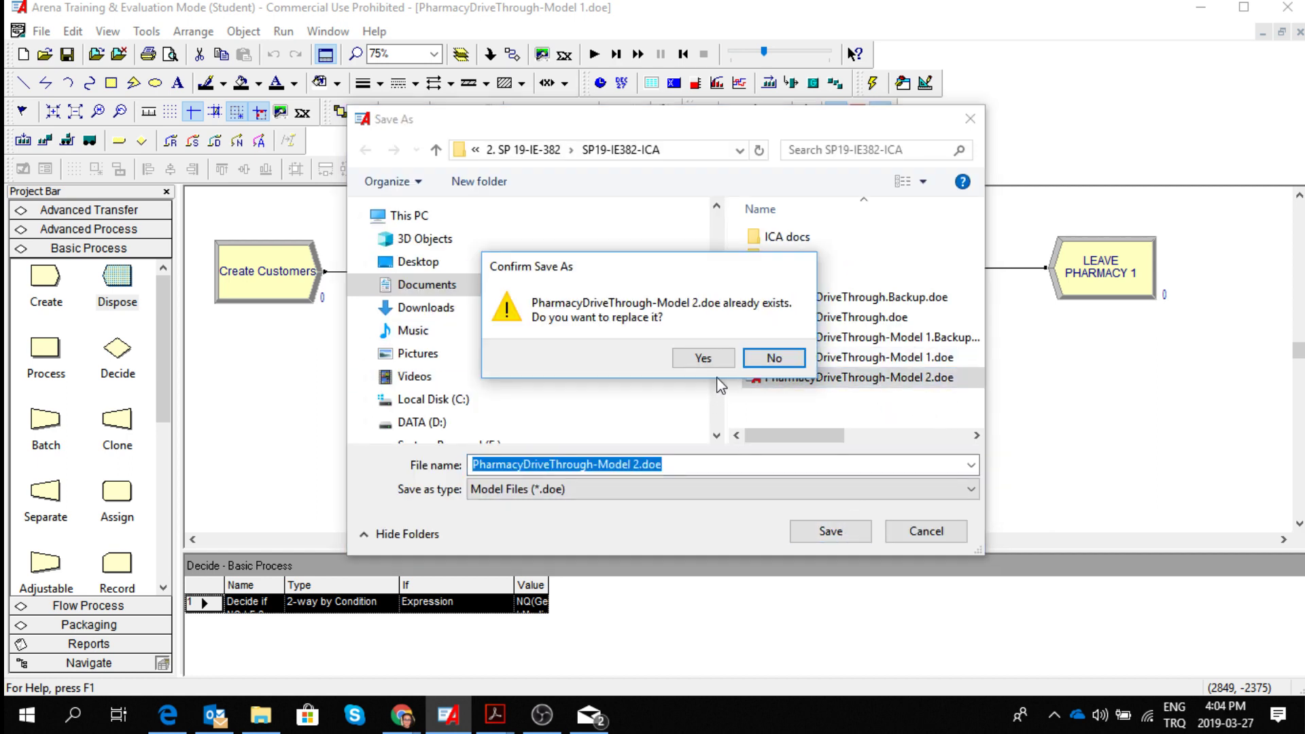
{"action": "left_click", "coordinate": [706, 358]}
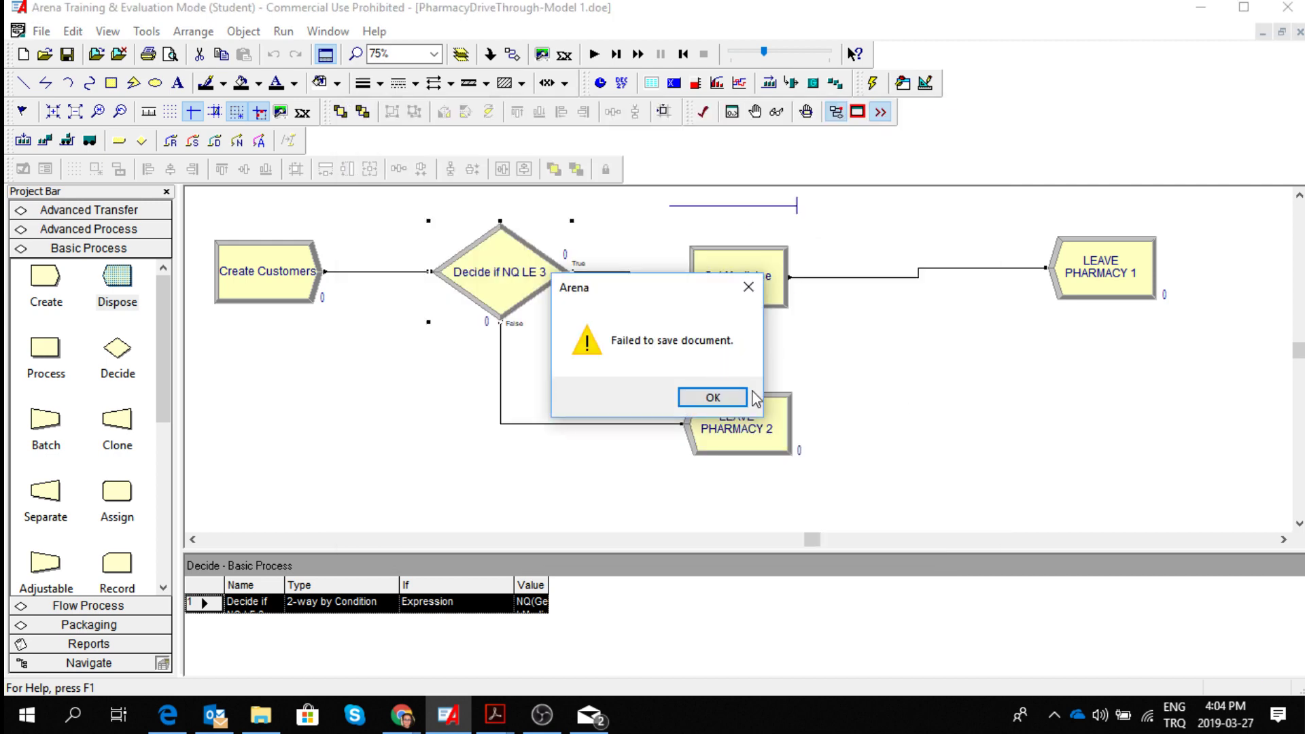
{"action": "left_click", "coordinate": [711, 400]}
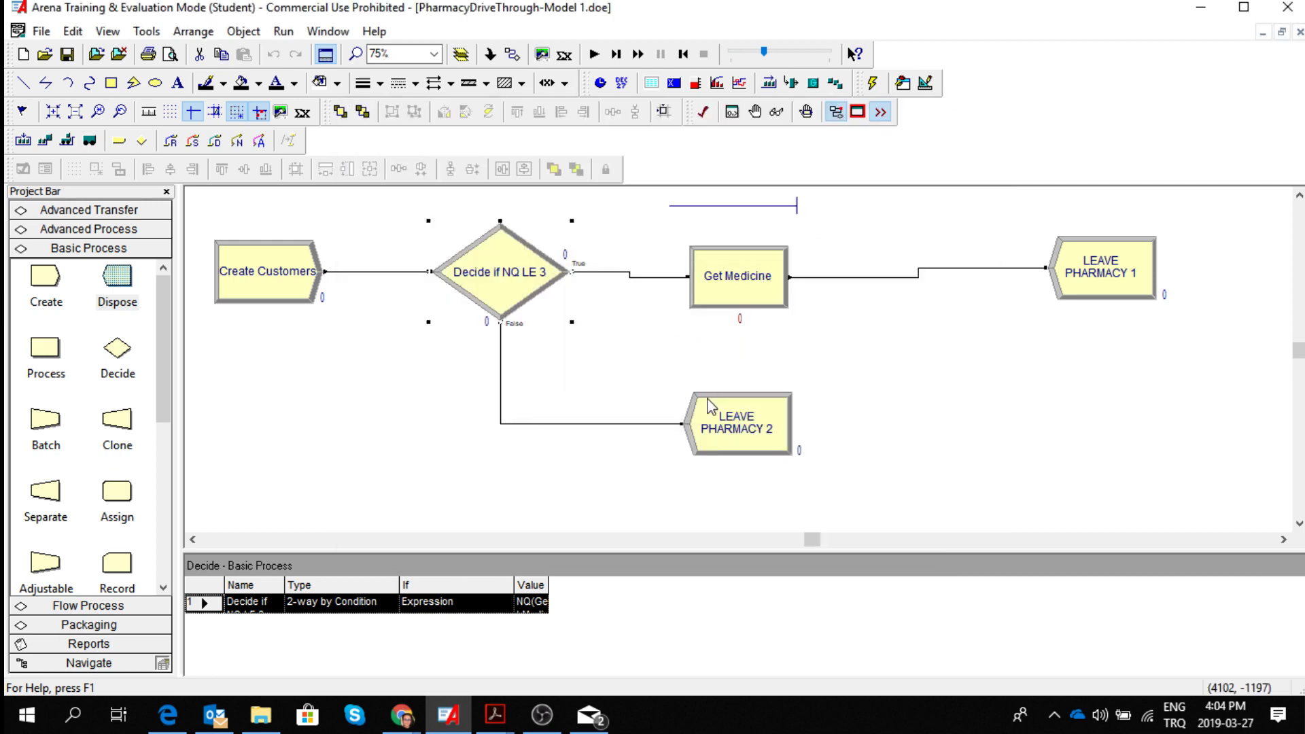
Save a copy of the model as PharmacyDriveThrough-Model2.doe in the SP19-IE382-ICA folder.
{"action": "left_click", "coordinate": [42, 32]}
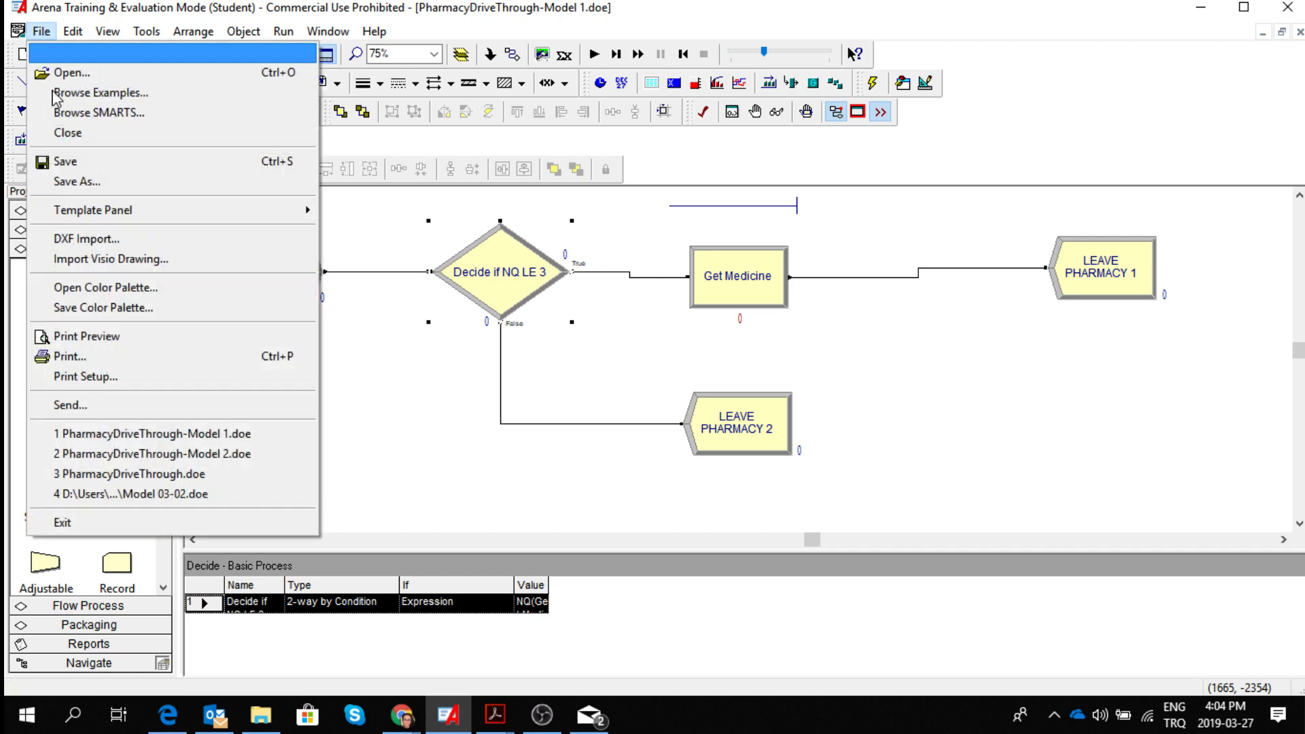
{"action": "left_click", "coordinate": [74, 188]}
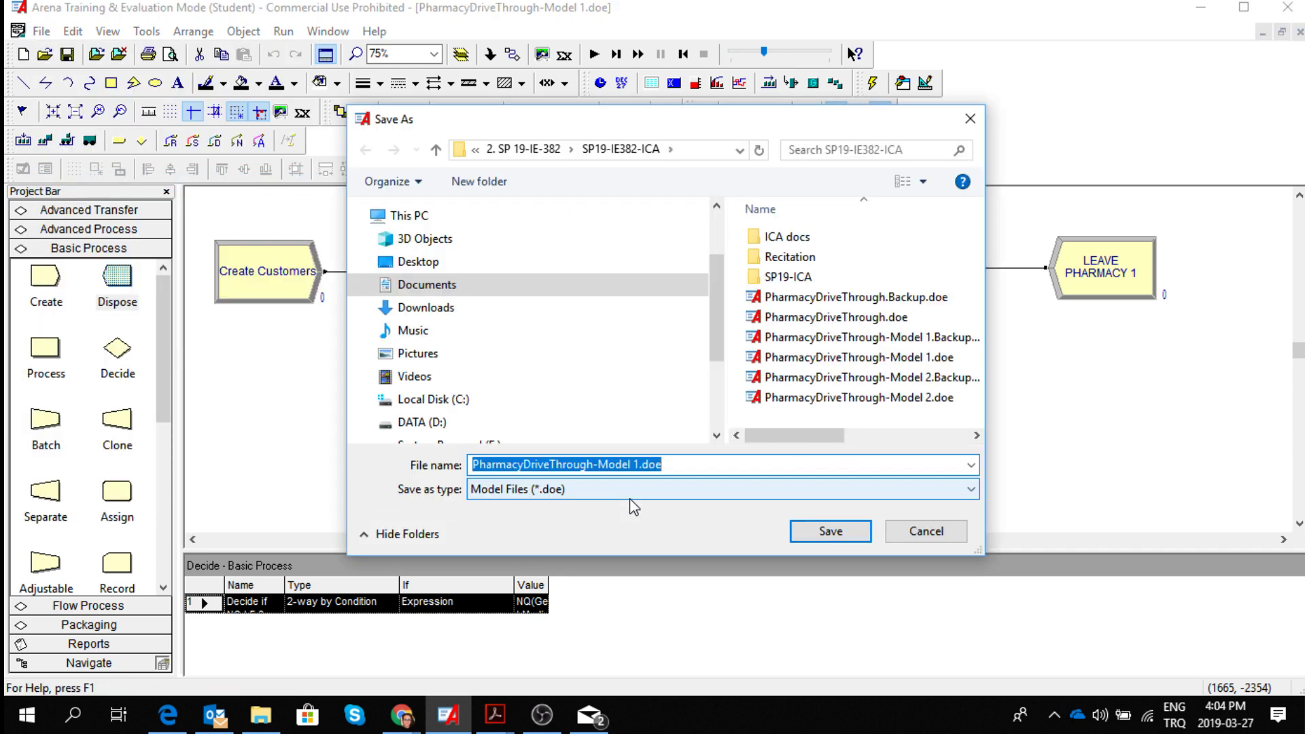
{"action": "left_click", "coordinate": [640, 465]}
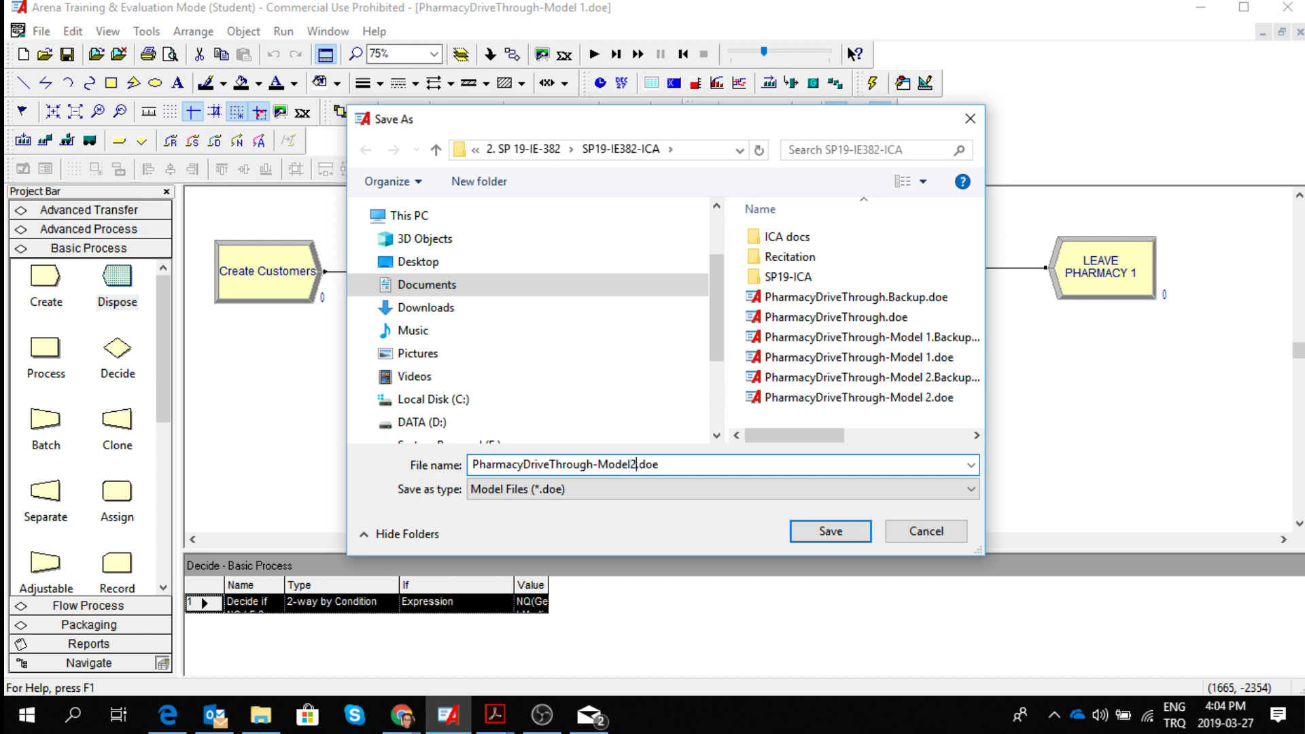
{"action": "left_click", "coordinate": [860, 536]}
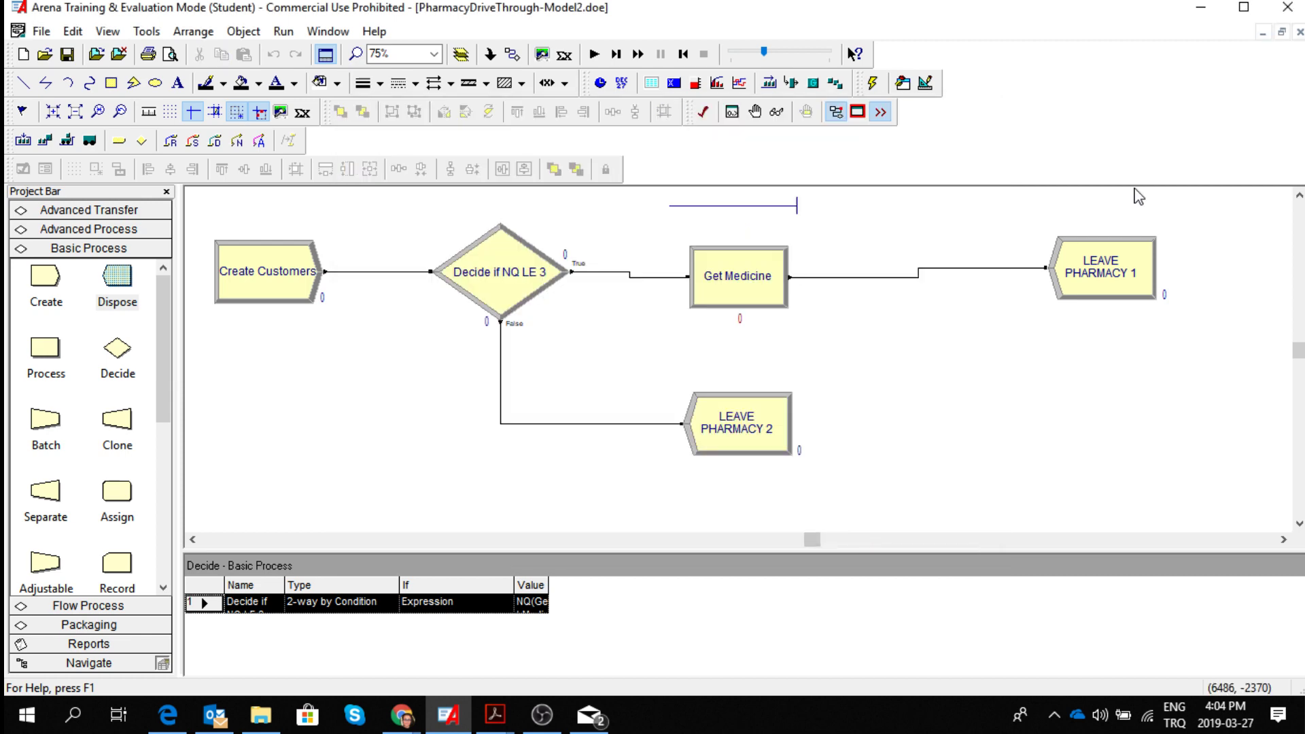
{"action": "left_click", "coordinate": [542, 715]}
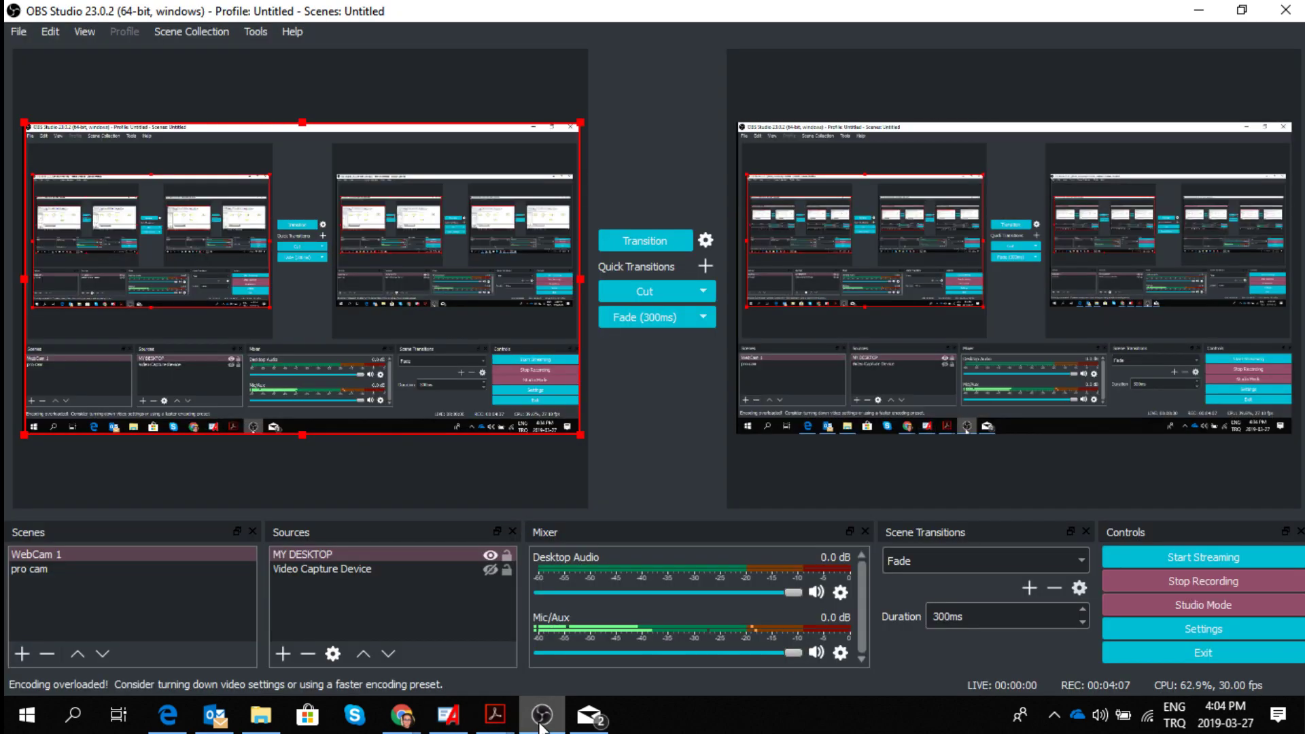